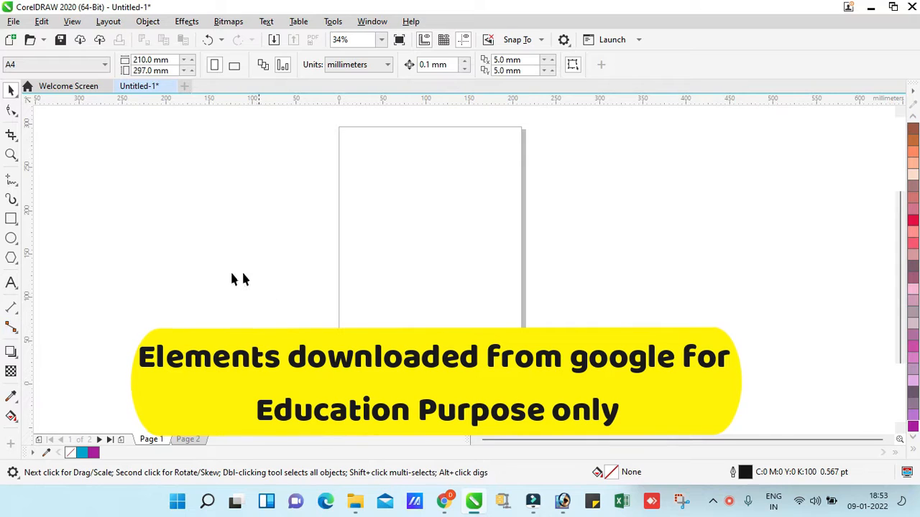
Scale the page-sized rectangle to about 74 × 105 mm in the page's upper-left corner and convert it to curves
{"action": "left_click_drag", "start_coordinate": [526, 388], "coordinate": [407, 229]}
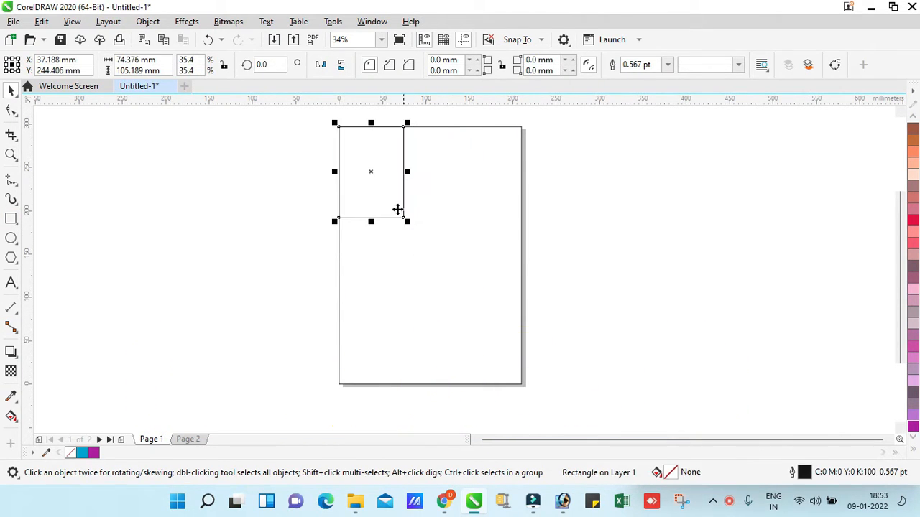
{"action": "left_click", "coordinate": [137, 22]}
{"action": "left_click", "coordinate": [246, 338]}
Reshape the curve's nodes so its lower edge runs as an S-curve from the page's left side to its upper-right corner
{"action": "key", "text": "F10"}
{"action": "left_click_drag", "start_coordinate": [404, 127], "coordinate": [517, 138]}
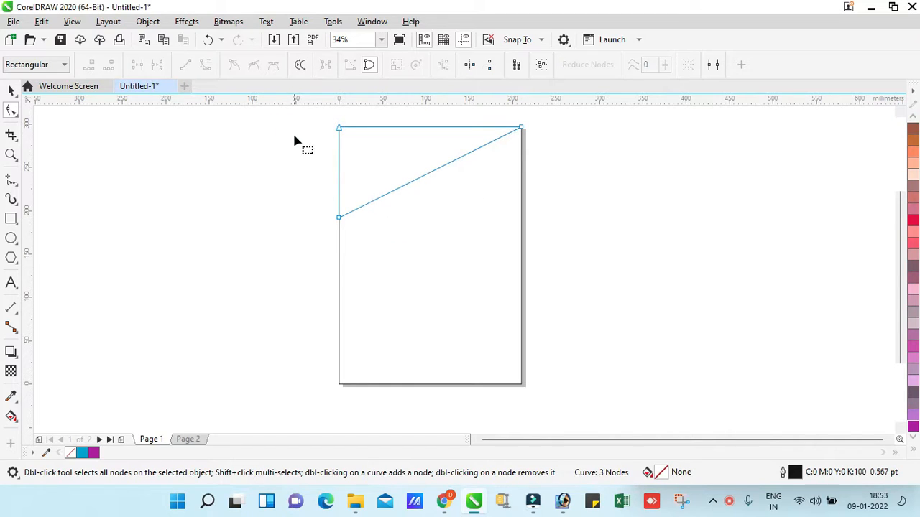
{"action": "left_click_drag", "start_coordinate": [303, 254], "coordinate": [588, 105]}
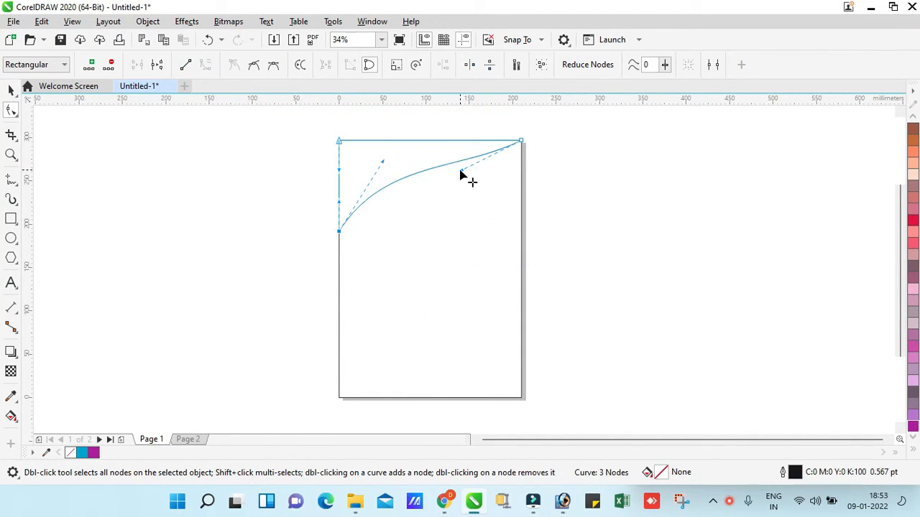
{"action": "key", "text": "z"}
{"action": "left_click_drag", "start_coordinate": [304, 304], "coordinate": [631, 97]}
{"action": "key", "text": "space"}
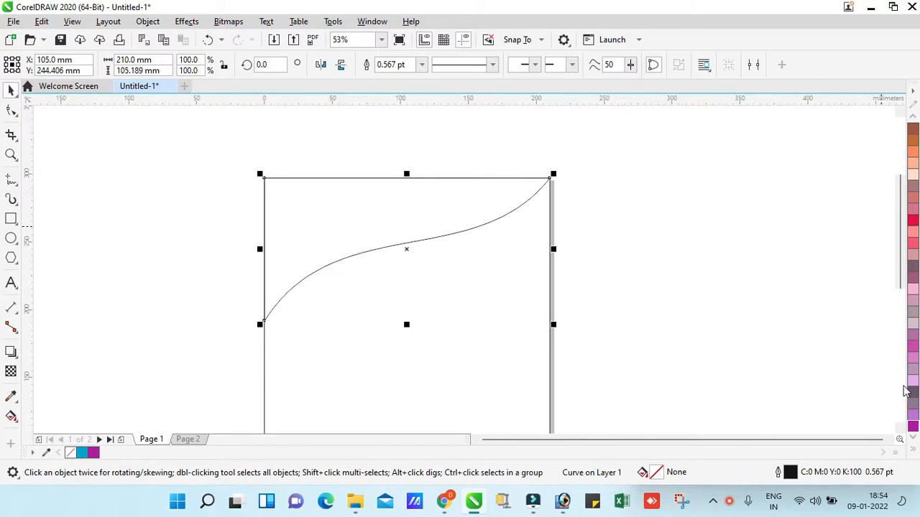
Fill the wave shape at the top of the page with purple (C:40 M:100 Y:0 K:0)
{"action": "left_click", "coordinate": [913, 427]}
{"action": "key", "text": "z"}
{"action": "right_click", "coordinate": [405, 238]}
{"action": "left_click_drag", "start_coordinate": [298, 131], "coordinate": [597, 287]}
{"action": "key", "text": "space"}
Place the purple wave inside the page rectangle as a PowerClip
{"action": "left_click_drag", "start_coordinate": [449, 299], "coordinate": [539, 300]}
{"action": "key", "text": "ctrl+z"}
{"action": "key", "text": "z"}
{"action": "key", "text": "space"}
{"action": "left_click", "coordinate": [148, 21]}
{"action": "mouse_move", "coordinate": [287, 44]}
{"action": "left_click", "coordinate": [417, 46]}
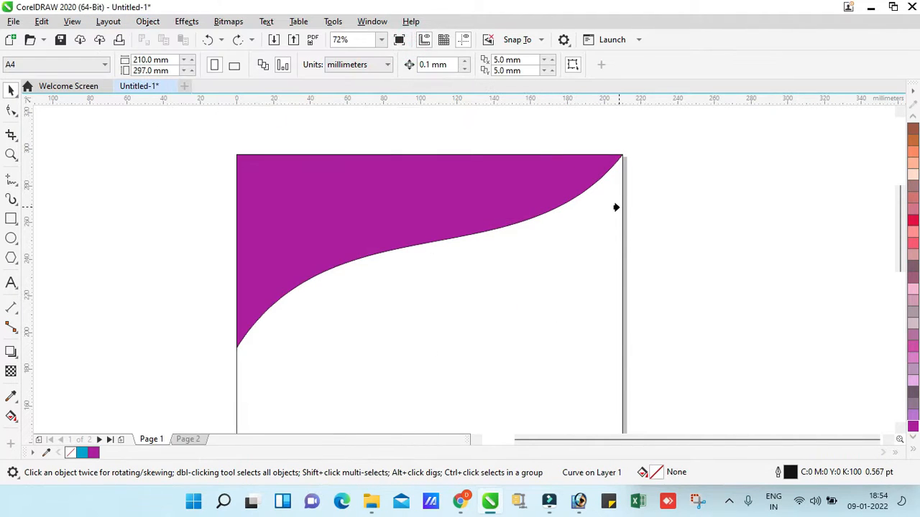
Open the PowerClip contents for editing and create a second purple wave slightly offset from the first, extending past the page's top-left corner
{"action": "double_click", "coordinate": [476, 219]}
{"action": "left_click", "coordinate": [68, 120]}
{"action": "right_click", "coordinate": [474, 209]}
{"action": "left_click", "coordinate": [505, 90]}
{"action": "left_click_drag", "start_coordinate": [365, 228], "coordinate": [648, 228]}
{"action": "key", "text": "ctrl+z"}
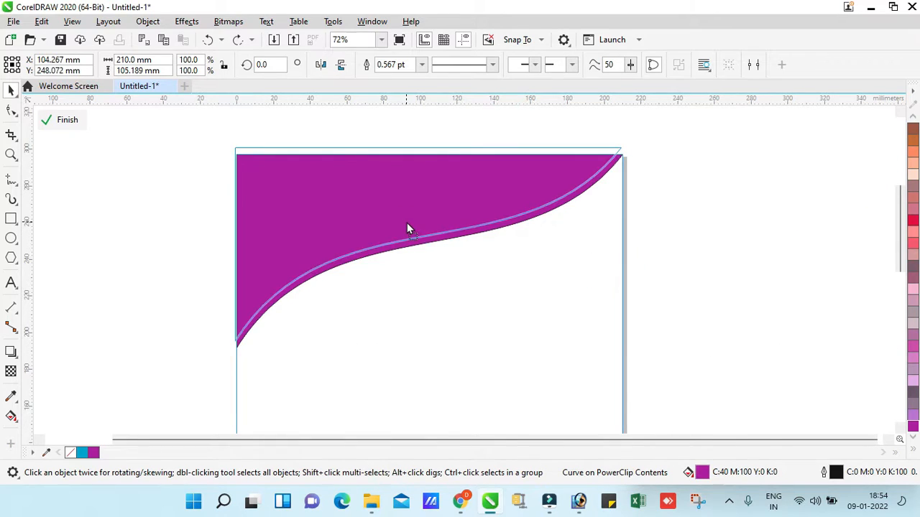
{"action": "left_click", "coordinate": [407, 229]}
{"action": "left_click_drag", "start_coordinate": [419, 220], "coordinate": [411, 206]}
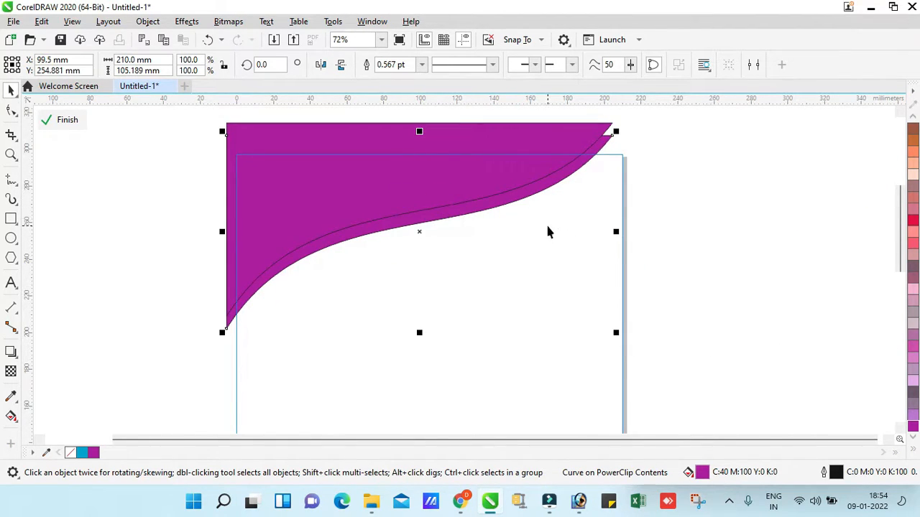
Apply a linear fountain fill along the lower wave band, with gold at both the start and end colours
{"action": "key", "text": "g"}
{"action": "left_click_drag", "start_coordinate": [498, 224], "coordinate": [546, 215]}
{"action": "left_click_drag", "start_coordinate": [308, 243], "coordinate": [229, 313]}
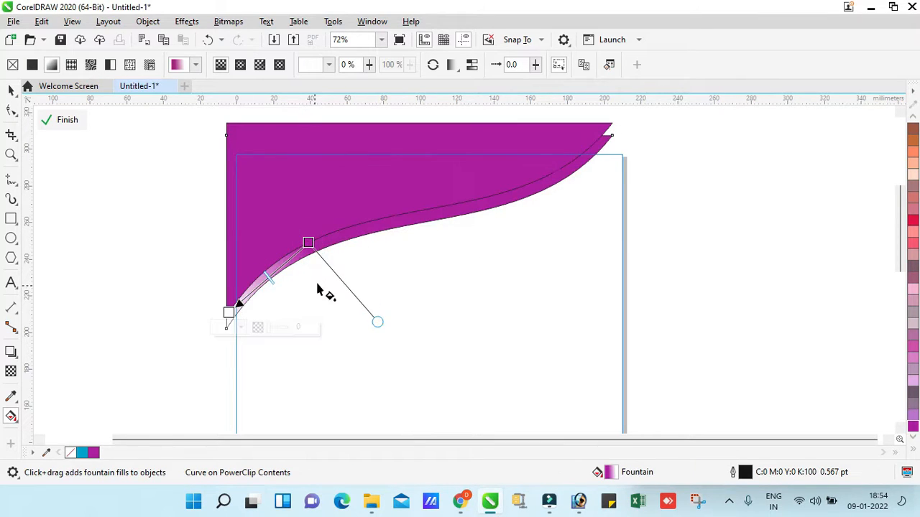
{"action": "left_click", "coordinate": [554, 179]}
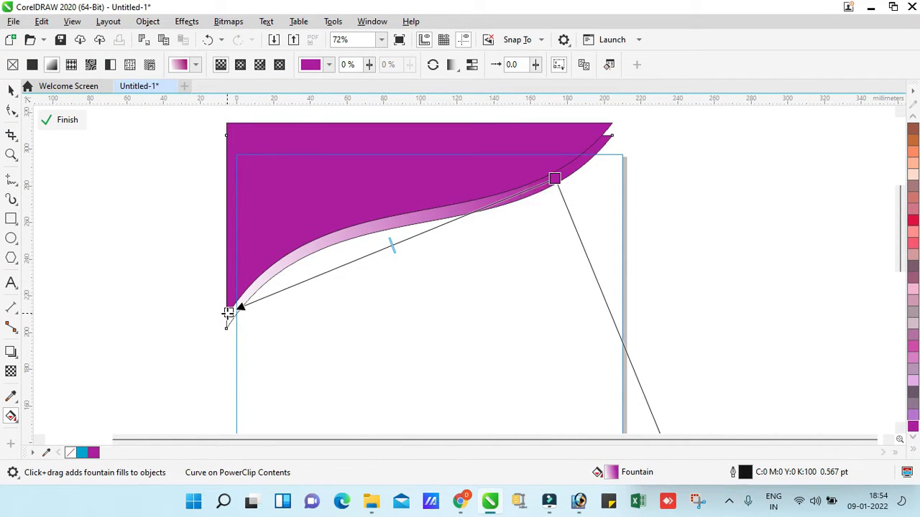
{"action": "left_click", "coordinate": [912, 450]}
{"action": "left_click", "coordinate": [886, 159]}
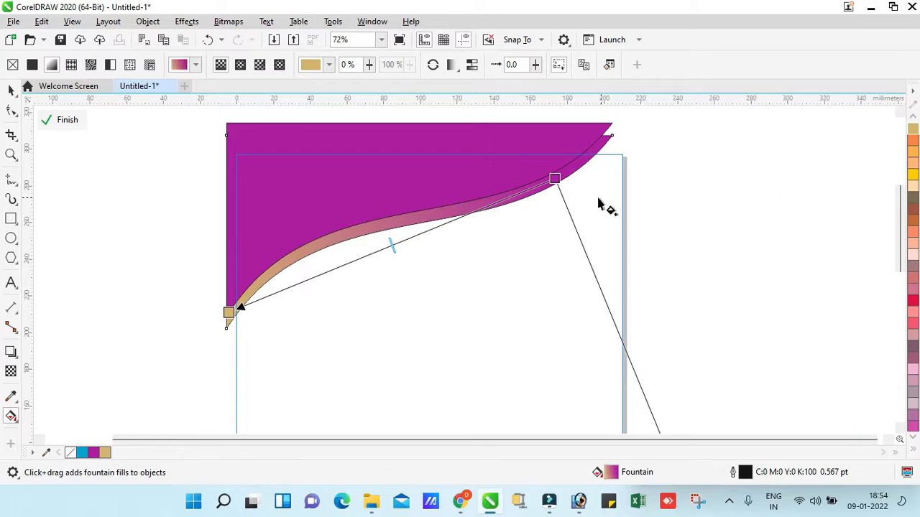
{"action": "left_click", "coordinate": [912, 128]}
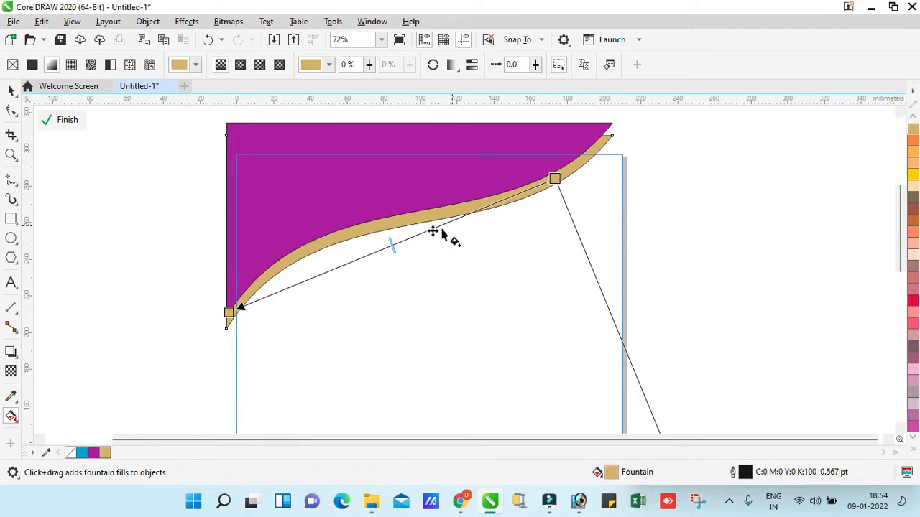
Add an intermediate colour stop at 45% to the gold fountain fill and set it to white
{"action": "left_click", "coordinate": [913, 450]}
{"action": "left_click", "coordinate": [887, 214]}
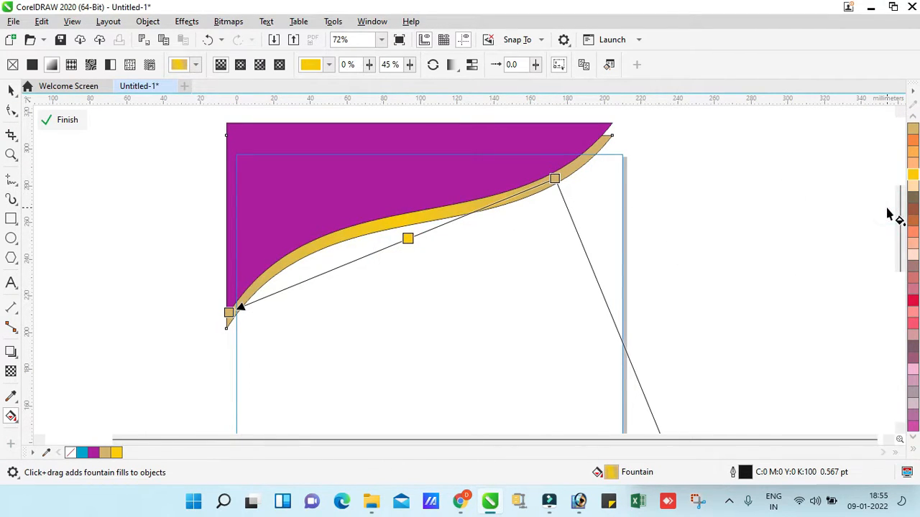
{"action": "left_click", "coordinate": [913, 450]}
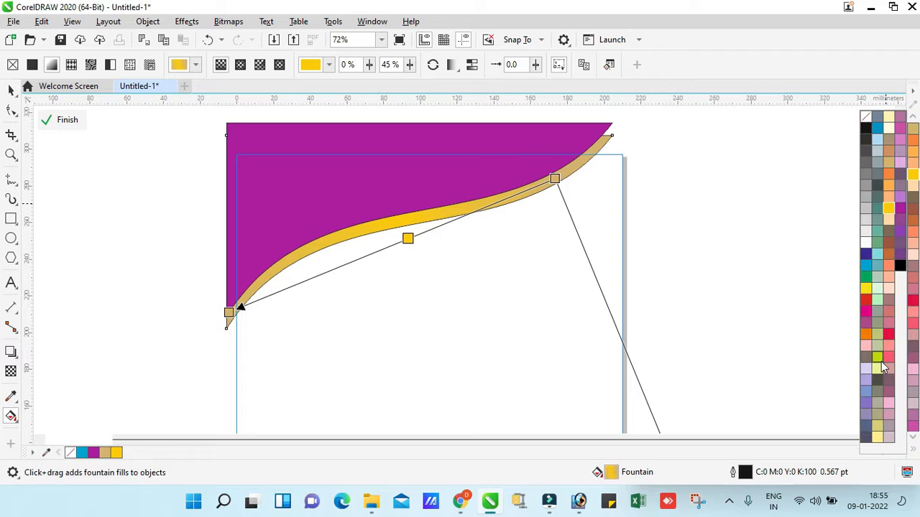
{"action": "left_click", "coordinate": [865, 252]}
Remove the outlines from the gold band and the purple wave
{"action": "key", "text": "space"}
{"action": "left_click", "coordinate": [913, 450]}
{"action": "right_click", "coordinate": [865, 119]}
{"action": "left_click", "coordinate": [753, 162], "text": "ctrl"}
{"action": "left_click", "coordinate": [464, 199], "text": "ctrl"}
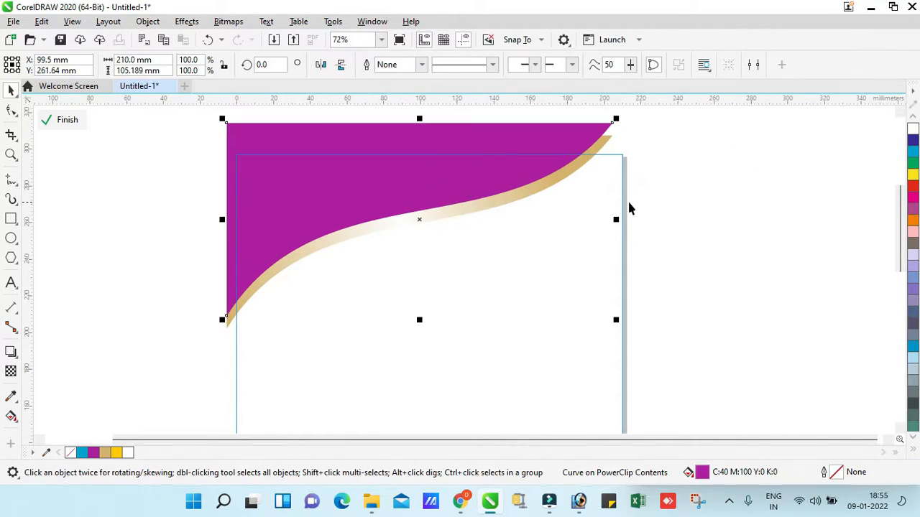
Stretch both waves horizontally to about 225 mm wide so they extend past the page's right edge
{"action": "key", "text": "F4"}
{"action": "left_click_drag", "start_coordinate": [548, 183], "coordinate": [553, 183]}
{"action": "key", "text": "ctrl+z"}
{"action": "key", "text": "F2"}
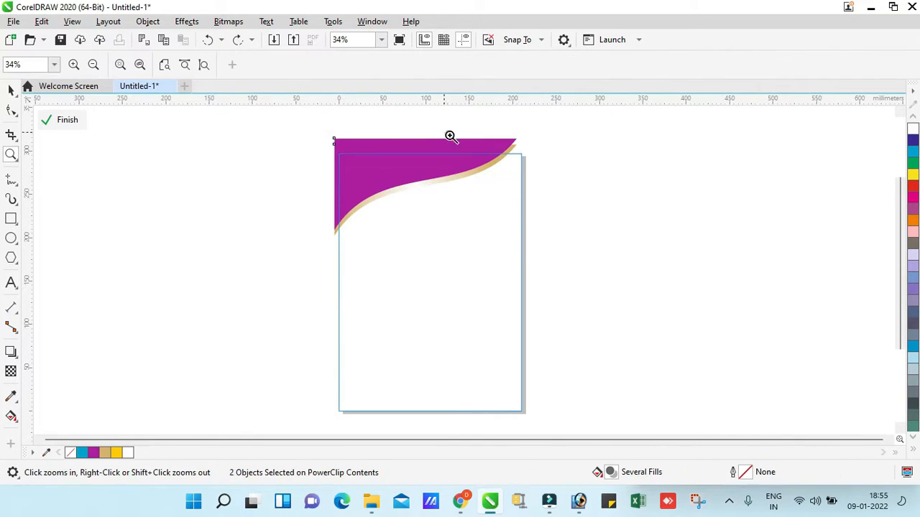
{"action": "left_click_drag", "start_coordinate": [451, 133], "coordinate": [600, 209]}
{"action": "left_click_drag", "start_coordinate": [430, 340], "coordinate": [487, 344]}
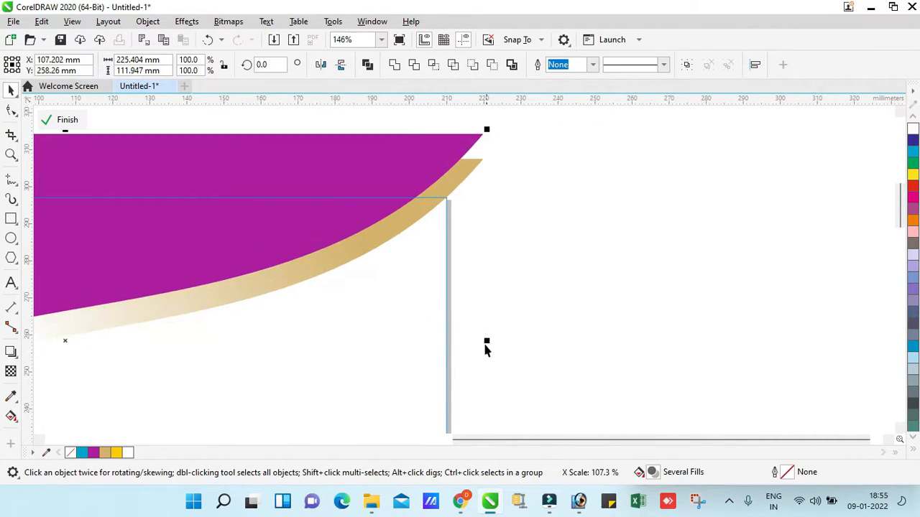
Add a drop shadow to the gold wave band
{"action": "key", "text": "F4"}
{"action": "left_click", "coordinate": [585, 244]}
{"action": "key", "text": "F2"}
{"action": "left_click_drag", "start_coordinate": [295, 104], "coordinate": [499, 318]}
{"action": "left_click", "coordinate": [501, 246]}
{"action": "left_click", "coordinate": [11, 352]}
{"action": "key", "text": "space"}
{"action": "key", "text": "F3"}
{"action": "left_click", "coordinate": [624, 261]}
Group the waves with their shadow, create a vertically mirrored copy below, and flip that copy horizontally
{"action": "key", "text": "ctrl+a"}
{"action": "key", "text": "ctrl+g"}
{"action": "left_click_drag", "start_coordinate": [433, 141], "coordinate": [439, 289]}
{"action": "right_click", "coordinate": [439, 288]}
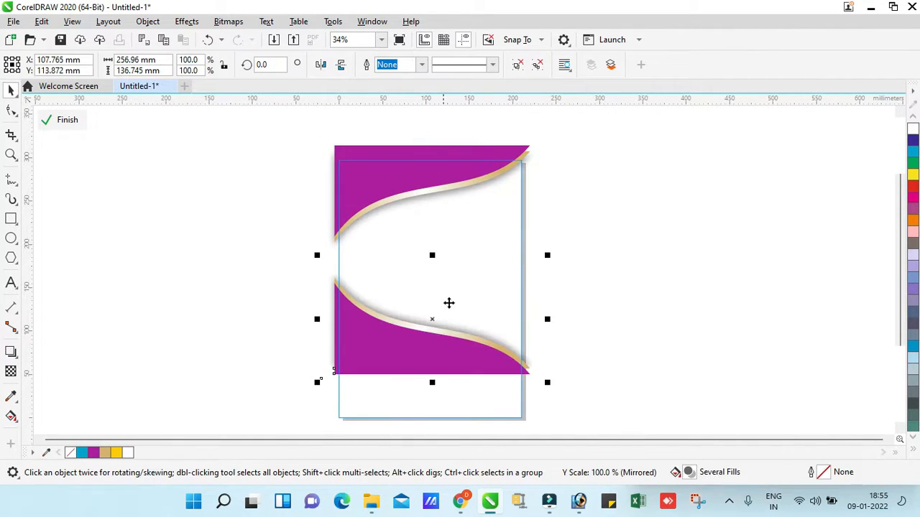
{"action": "left_click", "coordinate": [318, 67]}
Move the flipped wave group to the bottom edge of the page and finish editing the PowerClip
{"action": "key", "text": "F2"}
{"action": "left_click", "coordinate": [512, 373]}
{"action": "left_click_drag", "start_coordinate": [484, 243], "coordinate": [483, 288]}
{"action": "key", "text": "F3"}
{"action": "left_click", "coordinate": [587, 278], "text": "ctrl"}
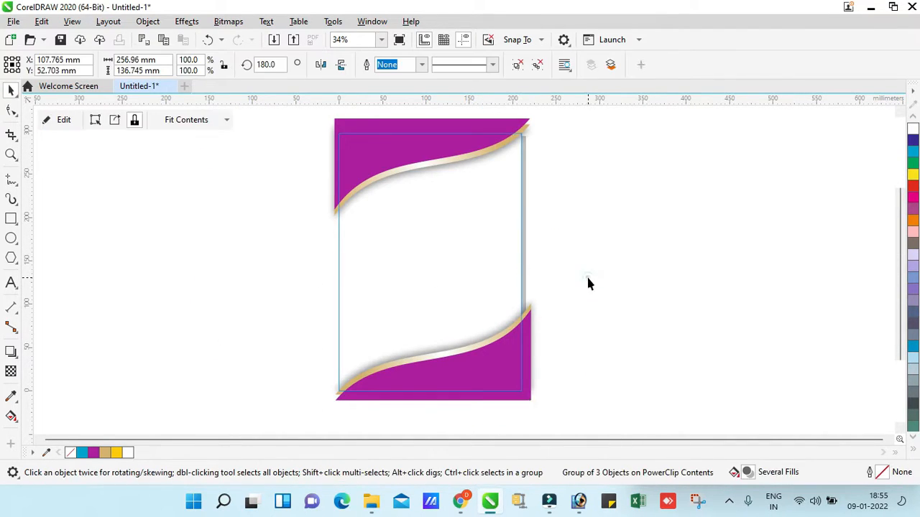
Import protinex-junior-powder-vanilla-0.png and place it at about 98 × 133 mm in the middle of the page
{"action": "key", "text": "F2"}
{"action": "left_click", "coordinate": [274, 40]}
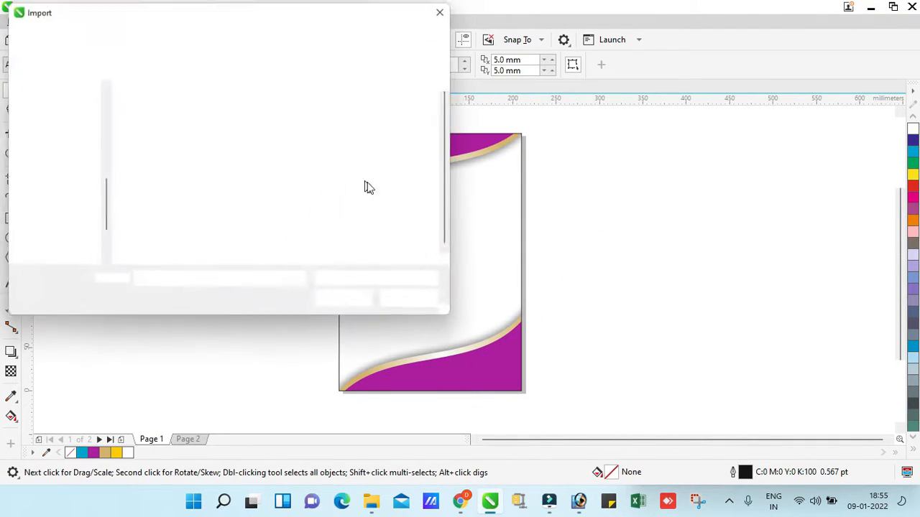
{"action": "left_click", "coordinate": [338, 300]}
{"action": "left_click_drag", "start_coordinate": [379, 191], "coordinate": [464, 307]}
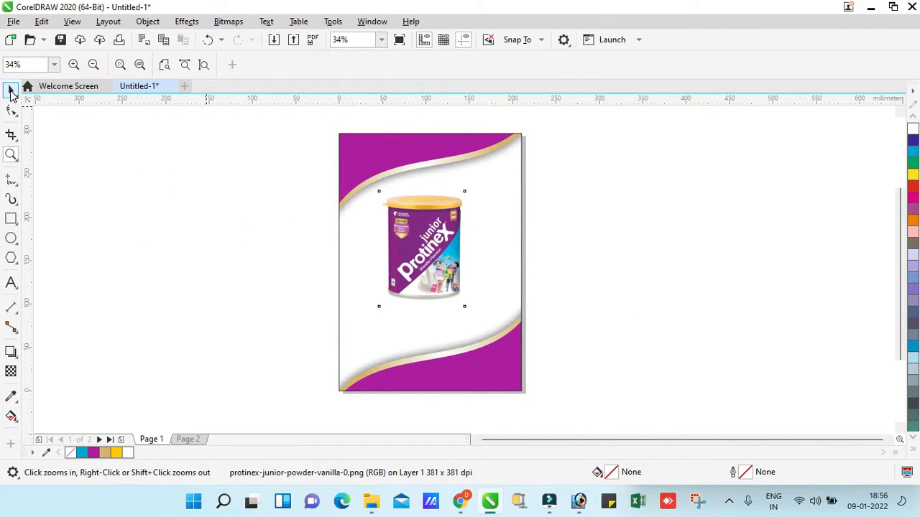
{"action": "left_click", "coordinate": [11, 91]}
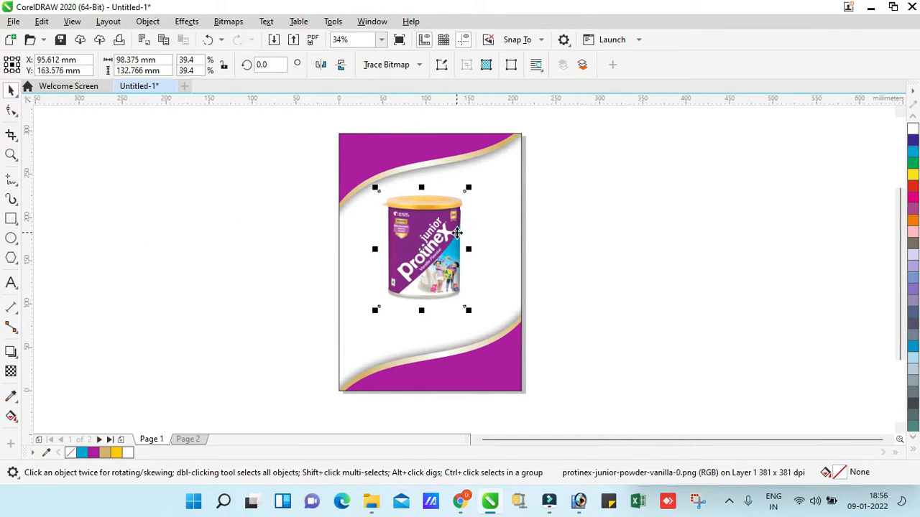
Duplicate the product tin over the page's right edge and rotate the copy to about 323.5°
{"action": "key", "text": "F2"}
{"action": "left_click_drag", "start_coordinate": [283, 363], "coordinate": [665, 120]}
{"action": "left_click_drag", "start_coordinate": [424, 242], "coordinate": [556, 201]}
{"action": "right_click", "coordinate": [557, 201]}
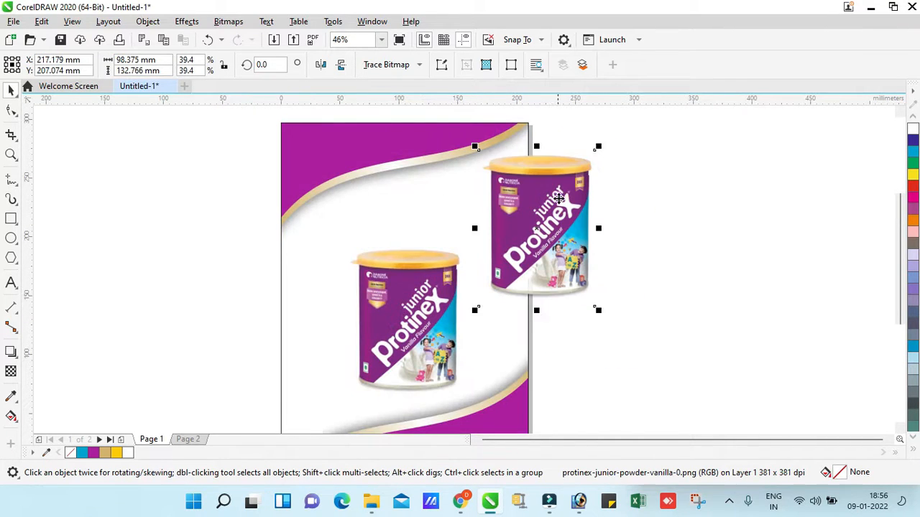
{"action": "left_click", "coordinate": [557, 201]}
{"action": "left_click_drag", "start_coordinate": [598, 147], "coordinate": [634, 189]}
{"action": "left_click", "coordinate": [545, 254]}
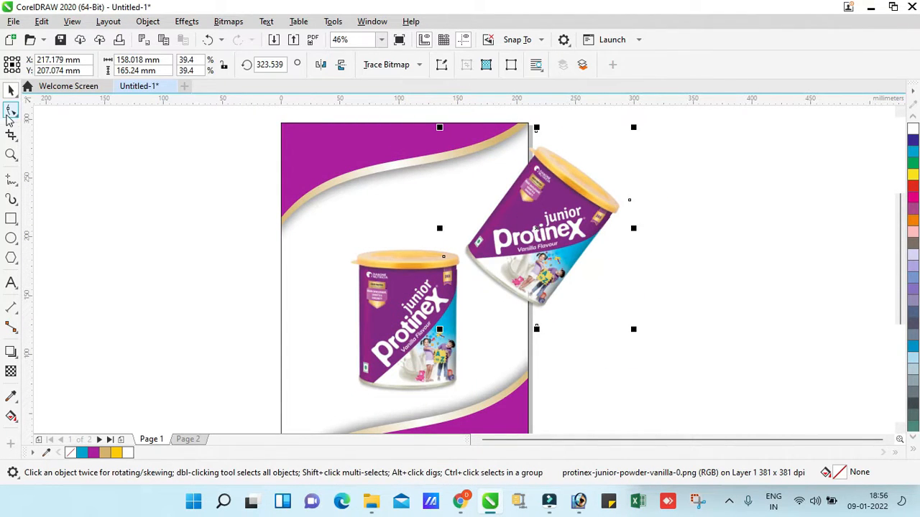
Crop the rotated tin copy with the Shape tool down to the area around the Protinex junior logo
{"action": "left_click", "coordinate": [10, 110]}
{"action": "left_click_drag", "start_coordinate": [395, 115], "coordinate": [626, 173]}
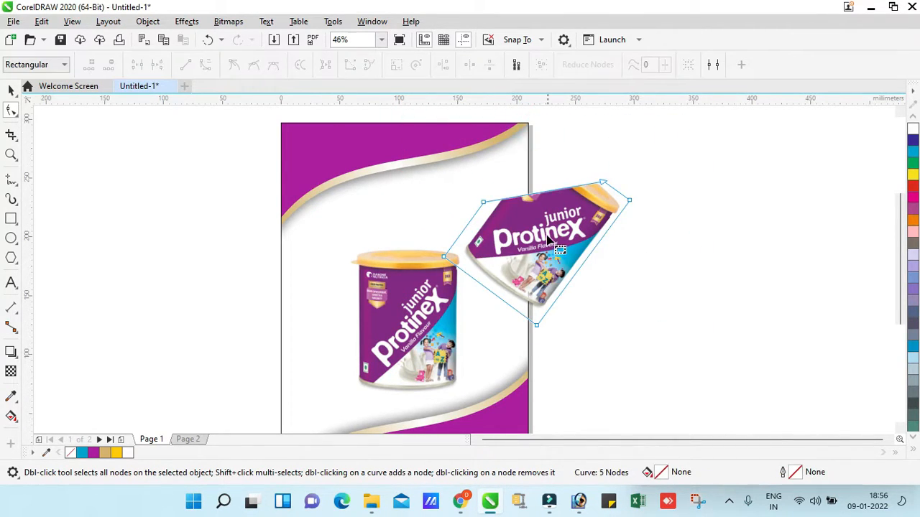
{"action": "double_click", "coordinate": [537, 326]}
{"action": "key", "text": "ctrl+z"}
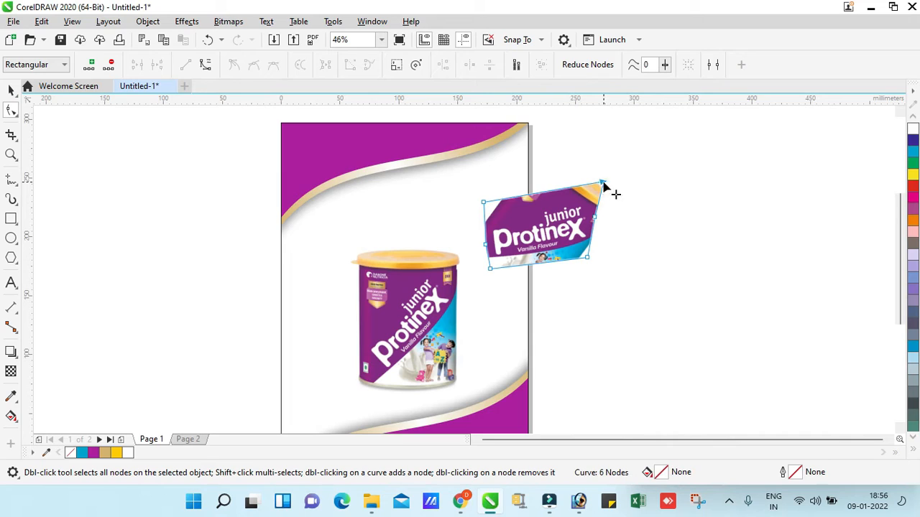
{"action": "left_click_drag", "start_coordinate": [603, 183], "coordinate": [598, 198]}
Convert the cropped logo image to an RGB Color (24-bit) bitmap at 800 dpi
{"action": "key", "text": "z"}
{"action": "left_click_drag", "start_coordinate": [430, 178], "coordinate": [695, 280]}
{"action": "key", "text": "space"}
{"action": "left_click", "coordinate": [230, 22]}
{"action": "left_click", "coordinate": [243, 39]}
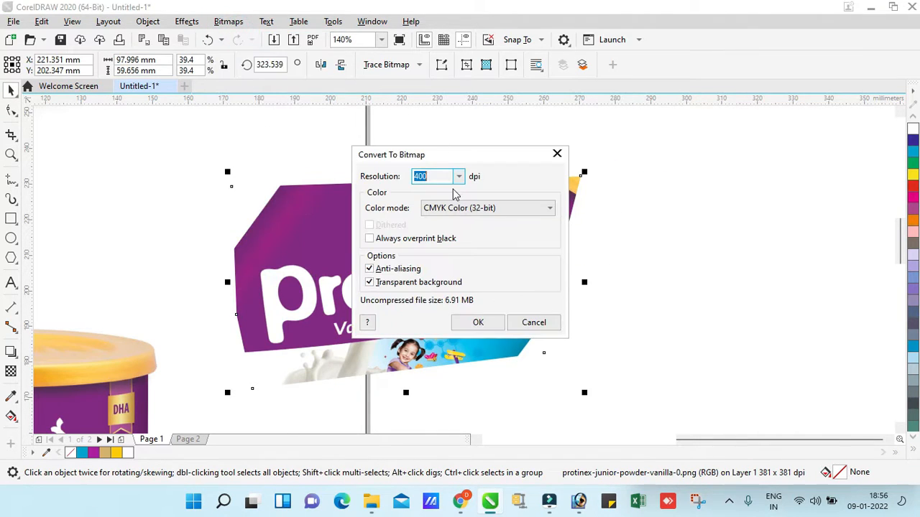
{"action": "left_click", "coordinate": [480, 207]}
{"action": "left_click", "coordinate": [453, 261]}
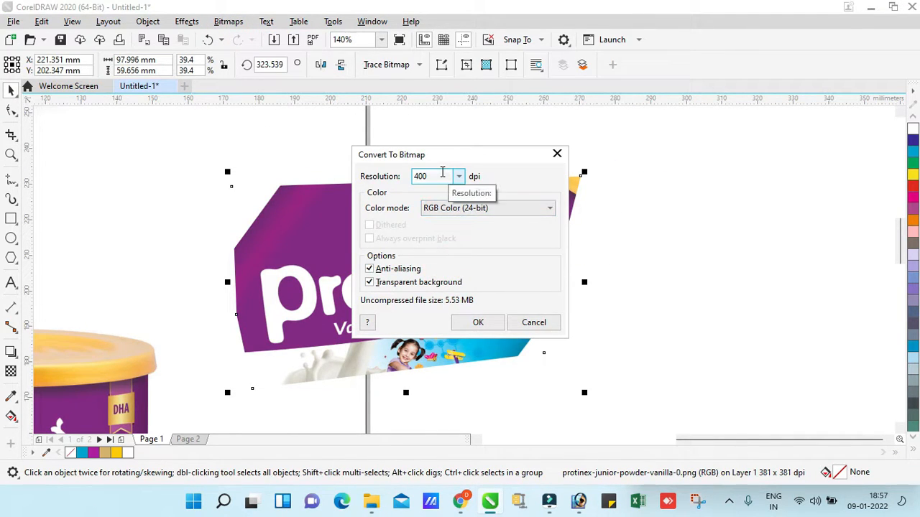
{"action": "left_click", "coordinate": [439, 175]}
{"action": "type", "text": "800"}
{"action": "key", "text": "Return"}
Quick Trace the cropped logo bitmap and move the traced group off the original
{"action": "right_click", "coordinate": [440, 219]}
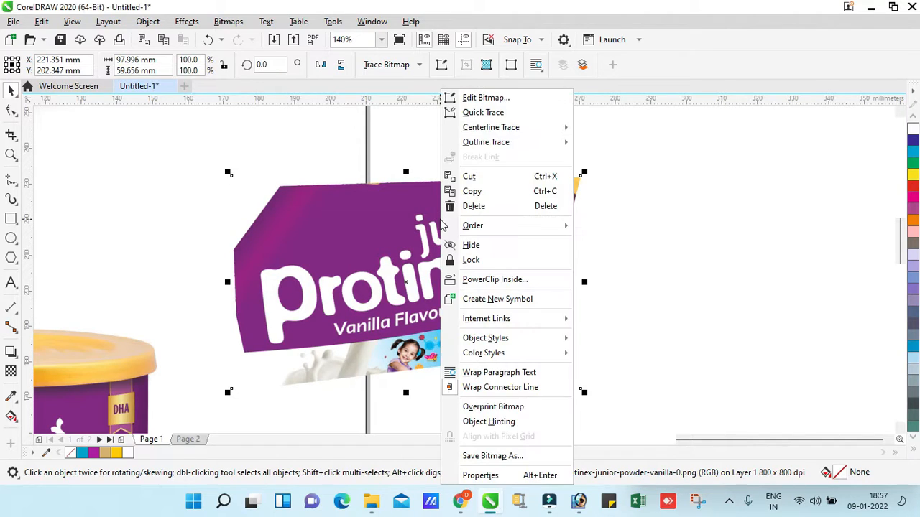
{"action": "left_click", "coordinate": [482, 113]}
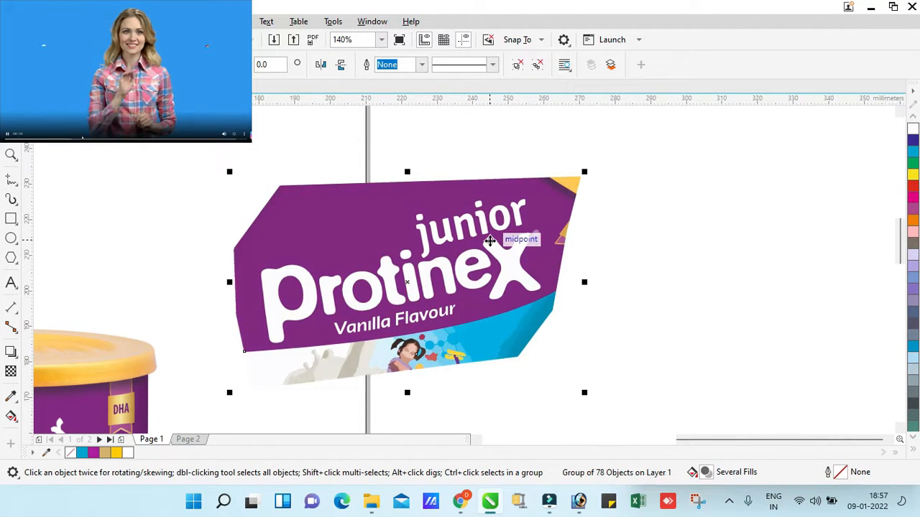
{"action": "key", "text": "F3"}
{"action": "left_click_drag", "start_coordinate": [534, 226], "coordinate": [598, 244]}
Delete the original cropped logo bitmap behind the traced version
{"action": "key", "text": "z"}
{"action": "left_click_drag", "start_coordinate": [469, 150], "coordinate": [683, 314]}
{"action": "key", "text": "space"}
{"action": "left_click", "coordinate": [407, 217]}
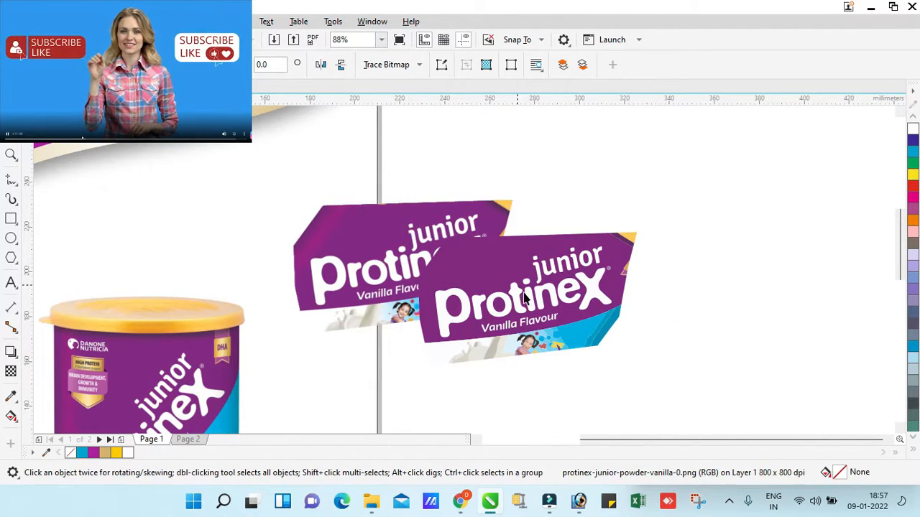
{"action": "key", "text": "Delete"}
Ungroup all objects of the traced logo so its letters and background pieces can be selected separately
{"action": "left_click", "coordinate": [542, 266]}
{"action": "left_click", "coordinate": [537, 65]}
{"action": "left_click", "coordinate": [671, 232]}
{"action": "left_click", "coordinate": [592, 284]}
{"action": "key", "text": "z"}
{"action": "left_click_drag", "start_coordinate": [380, 205], "coordinate": [653, 369]}
{"action": "key", "text": "space"}
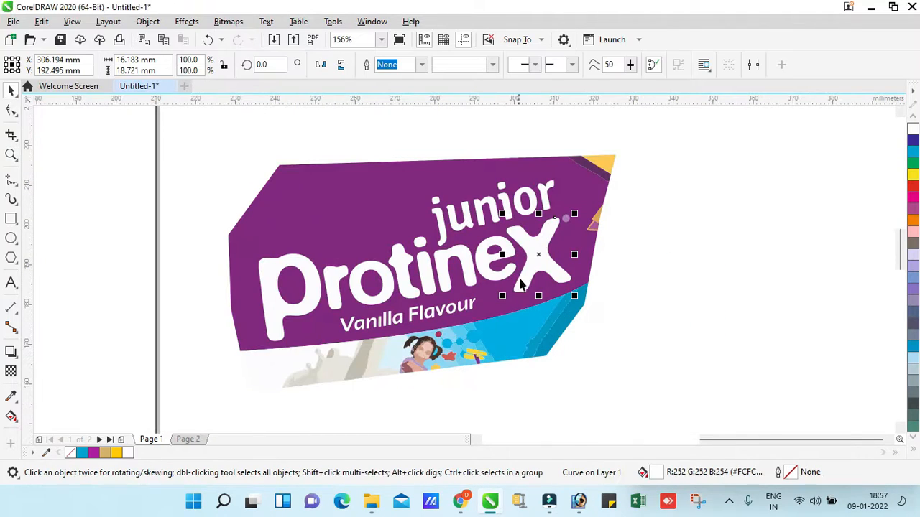
Delete the traced illustration pieces beneath the Vanilla Flavour lettering
{"action": "left_click_drag", "start_coordinate": [212, 327], "coordinate": [467, 394]}
{"action": "key", "text": "Delete"}
{"action": "left_click", "coordinate": [449, 352]}
{"action": "key", "text": "Delete"}
{"action": "left_click", "coordinate": [425, 351]}
{"action": "left_click_drag", "start_coordinate": [581, 340], "coordinate": [581, 340]}
Move the logo lettering onto the page above the tin and delete the leftover traced background pieces
{"action": "key", "text": "F3"}
{"action": "left_click_drag", "start_coordinate": [571, 282], "coordinate": [299, 190]}
{"action": "left_click", "coordinate": [538, 266]}
{"action": "key", "text": "Delete"}
{"action": "left_click_drag", "start_coordinate": [696, 194], "coordinate": [404, 394]}
{"action": "key", "text": "Delete"}
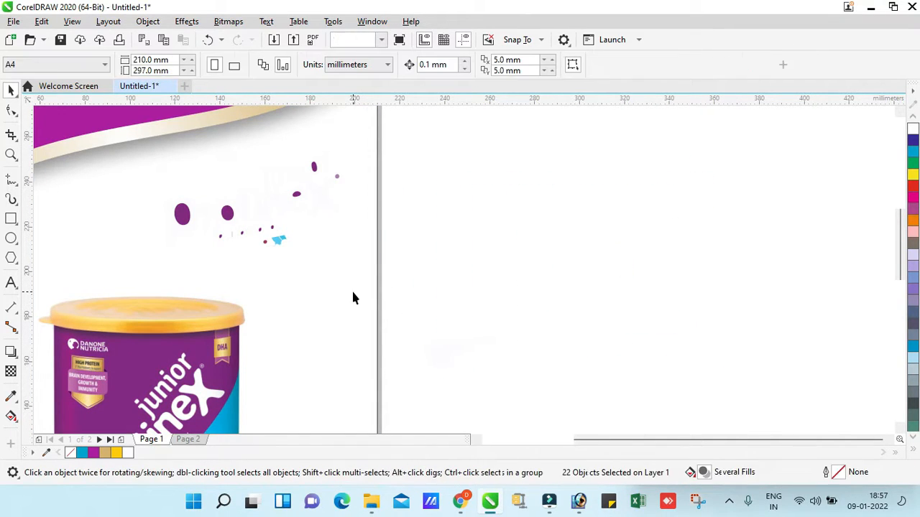
Fill the page rectangle with orange
{"action": "left_click", "coordinate": [352, 293]}
{"action": "left_click", "coordinate": [913, 220]}
{"action": "left_click", "coordinate": [603, 192]}
Delete the stray blue traced piece below the Vanilla Flavour lettering
{"action": "key", "text": "F2"}
{"action": "left_click_drag", "start_coordinate": [130, 148], "coordinate": [446, 281]}
{"action": "left_click_drag", "start_coordinate": [374, 385], "coordinate": [376, 383]}
{"action": "key", "text": "Delete"}
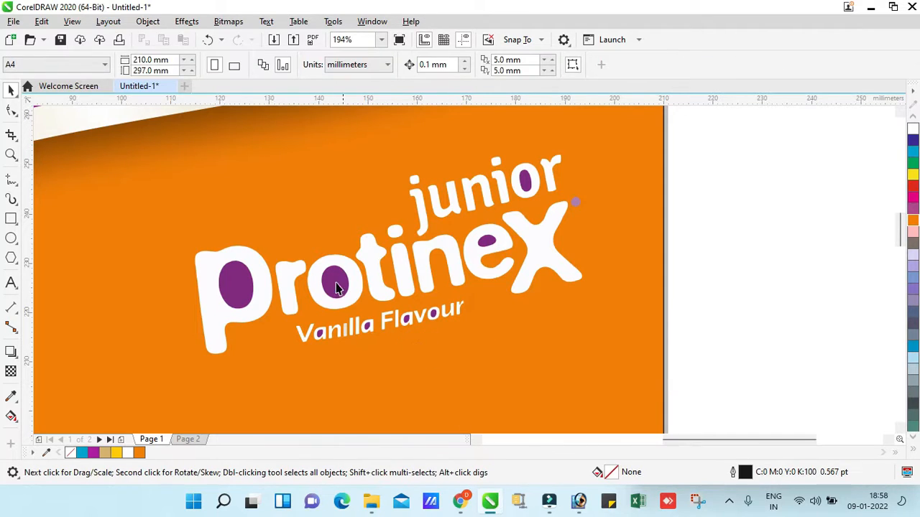
Combine the purple centres of the p and the o in Protinex with their white letters to cut them out
{"action": "left_click", "coordinate": [259, 277]}
{"action": "left_click", "coordinate": [252, 264], "text": "shift"}
{"action": "left_click", "coordinate": [147, 21]}
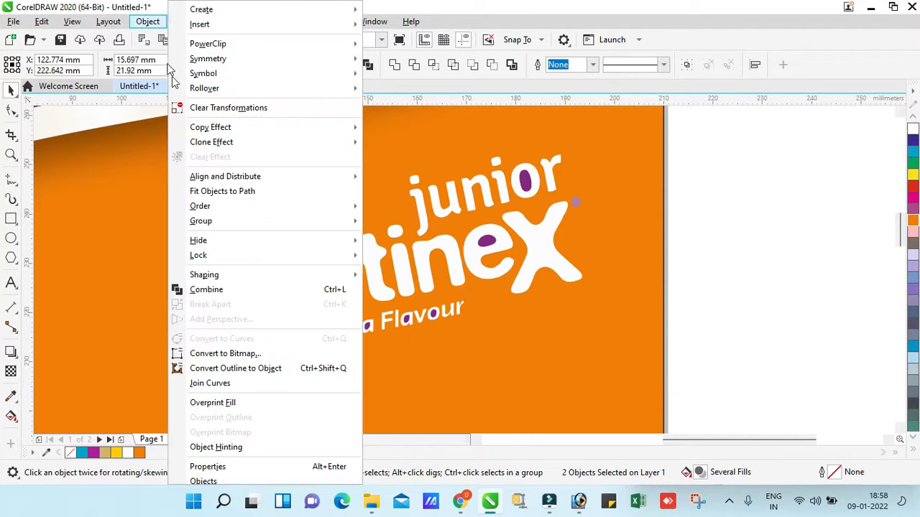
{"action": "left_click", "coordinate": [190, 289]}
{"action": "left_click", "coordinate": [355, 282], "text": "shift"}
{"action": "left_click", "coordinate": [147, 21]}
{"action": "left_click", "coordinate": [191, 289]}
Combine the purple centres of the e in Protinex and the o in junior with their letters
{"action": "left_click", "coordinate": [509, 243], "text": "shift"}
{"action": "left_click", "coordinate": [157, 25]}
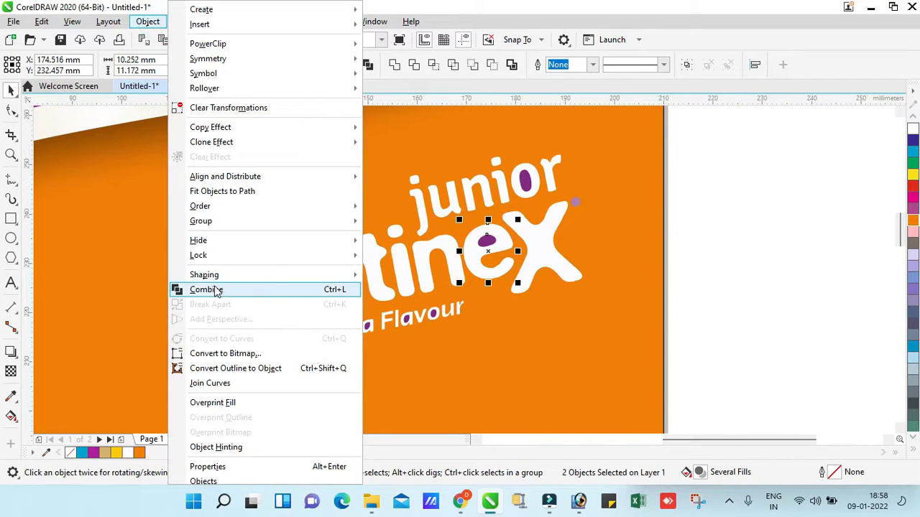
{"action": "left_click", "coordinate": [214, 289]}
{"action": "left_click", "coordinate": [527, 182]}
{"action": "key", "text": "z"}
{"action": "left_click_drag", "start_coordinate": [484, 135], "coordinate": [556, 206]}
{"action": "left_click", "coordinate": [530, 269], "text": "shift"}
{"action": "left_click", "coordinate": [153, 22]}
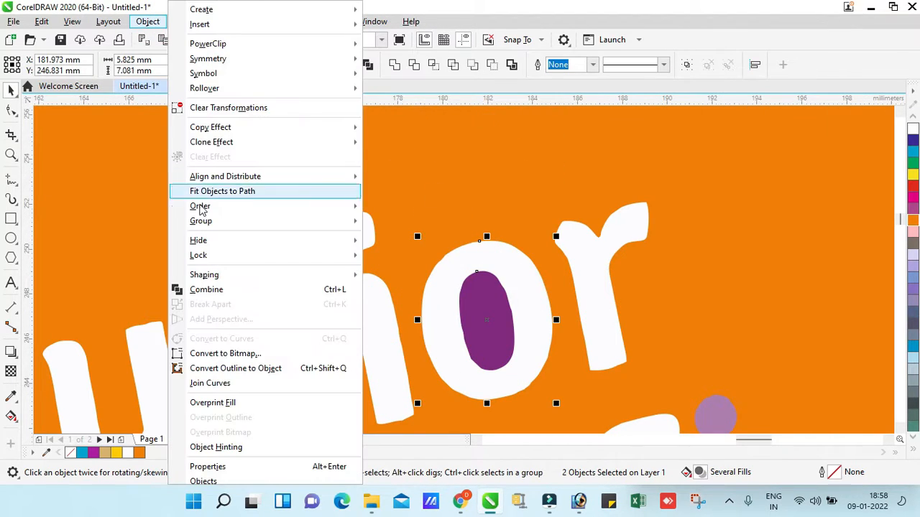
{"action": "left_click", "coordinate": [226, 290]}
Combine the purple centres of both a letters in Vanilla with their white letter shapes
{"action": "key", "text": "F3"}
{"action": "key", "text": "Escape"}
{"action": "key", "text": "F2"}
{"action": "left_click_drag", "start_coordinate": [283, 317], "coordinate": [397, 356]}
{"action": "left_click", "coordinate": [312, 241]}
{"action": "left_click", "coordinate": [347, 227], "text": "shift"}
{"action": "left_click", "coordinate": [146, 24]}
{"action": "left_click", "coordinate": [221, 291]}
{"action": "left_click", "coordinate": [664, 190]}
{"action": "left_click", "coordinate": [697, 219], "text": "shift"}
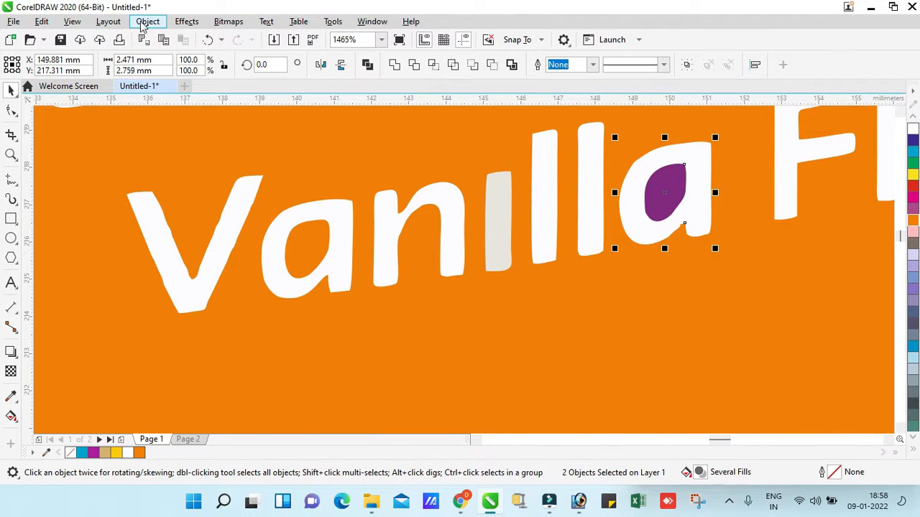
{"action": "left_click", "coordinate": [147, 22]}
{"action": "left_click", "coordinate": [199, 289]}
Combine the purple centres of the a and the o in Flavour with their white letter shapes
{"action": "key", "text": "F3"}
{"action": "key", "text": "F2"}
{"action": "left_click_drag", "start_coordinate": [577, 285], "coordinate": [381, 335]}
{"action": "left_click", "coordinate": [267, 284]}
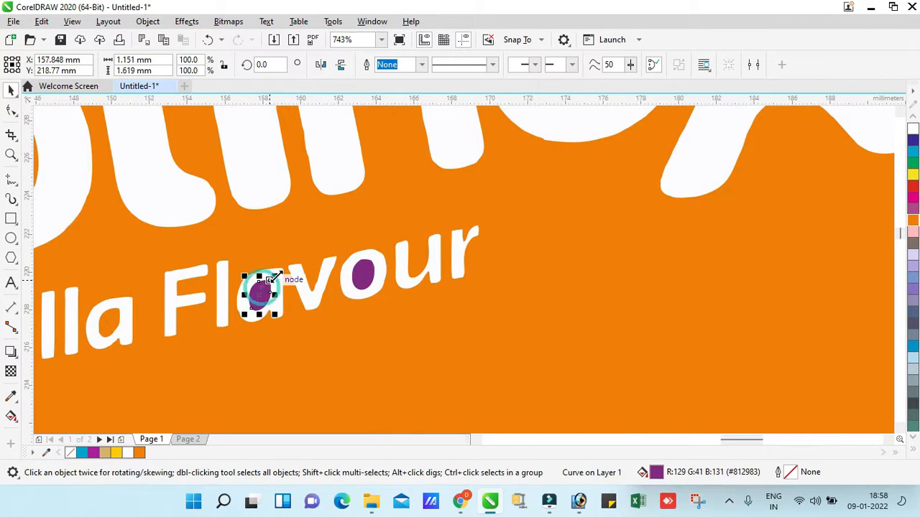
{"action": "key", "text": "F2"}
{"action": "left_click_drag", "start_coordinate": [199, 203], "coordinate": [503, 359]}
{"action": "left_click", "coordinate": [317, 251], "text": "shift"}
{"action": "left_click", "coordinate": [121, 25]}
{"action": "mouse_move", "coordinate": [147, 27]}
{"action": "left_click", "coordinate": [234, 289]}
{"action": "left_click", "coordinate": [494, 248]}
{"action": "left_click", "coordinate": [524, 227], "text": "shift"}
{"action": "left_click", "coordinate": [147, 22]}
{"action": "left_click", "coordinate": [208, 290]}
{"action": "key", "text": "F3"}
{"action": "key", "text": "F3"}
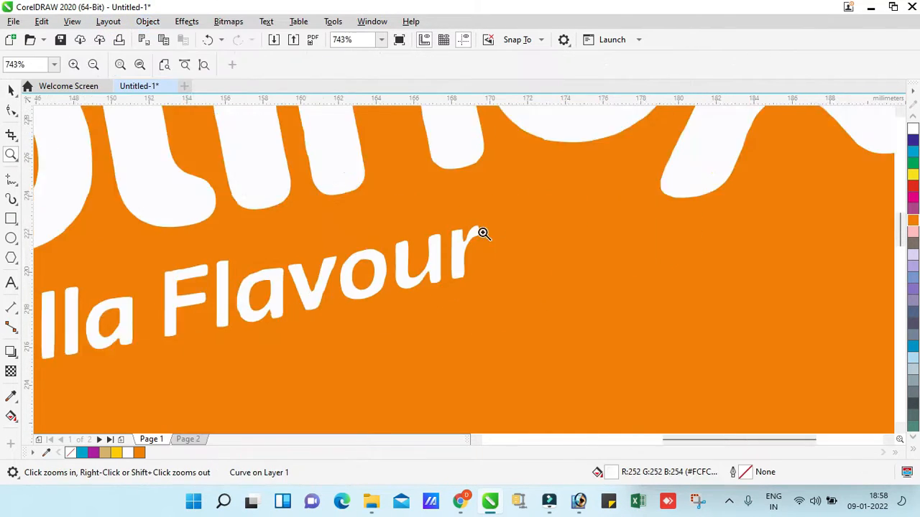
Delete the small purple dot beside the x of Protinex
{"action": "left_click", "coordinate": [577, 201]}
{"action": "key", "text": "F2"}
{"action": "key", "text": "space"}
{"action": "left_click", "coordinate": [576, 202]}
{"action": "key", "text": "Delete"}
Group all the logo lettering and move it slightly left above the tin
{"action": "key", "text": "F3"}
{"action": "key", "text": "F3"}
{"action": "left_click_drag", "start_coordinate": [605, 146], "coordinate": [397, 242]}
{"action": "key", "text": "ctrl+g"}
{"action": "left_click_drag", "start_coordinate": [456, 206], "coordinate": [439, 205]}
Give the page background rectangle an elliptical fountain fill from a white centre to mauve edges
{"action": "left_click", "coordinate": [504, 288]}
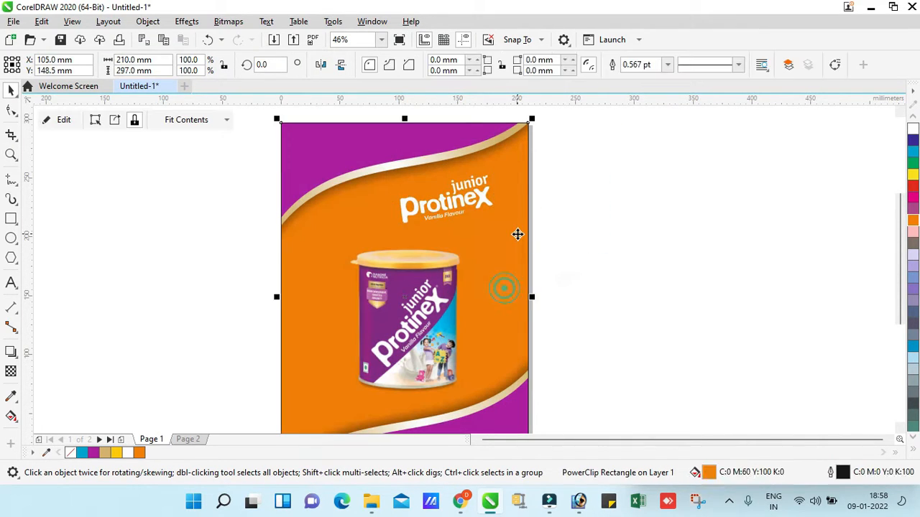
{"action": "key", "text": "g"}
{"action": "left_click_drag", "start_coordinate": [343, 385], "coordinate": [311, 411]}
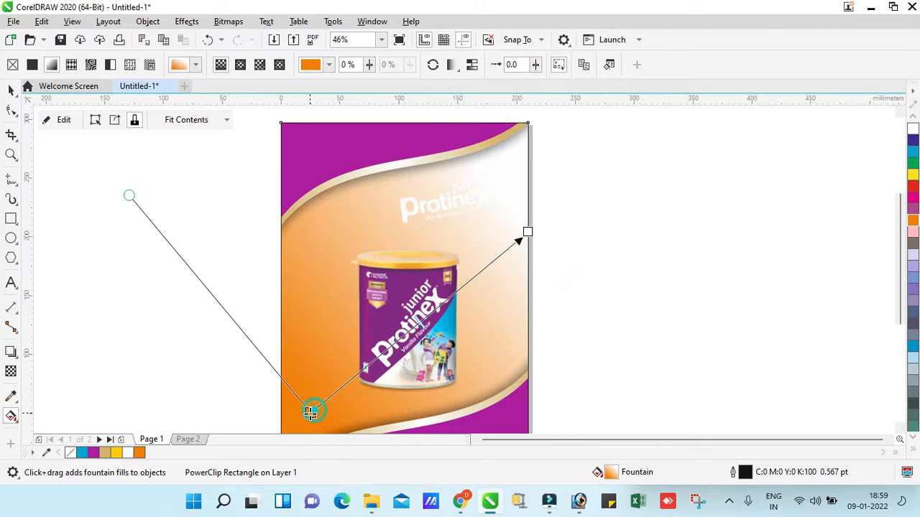
{"action": "left_click", "coordinate": [913, 208]}
{"action": "left_click_drag", "start_coordinate": [500, 239], "coordinate": [508, 200]}
{"action": "left_click", "coordinate": [241, 66]}
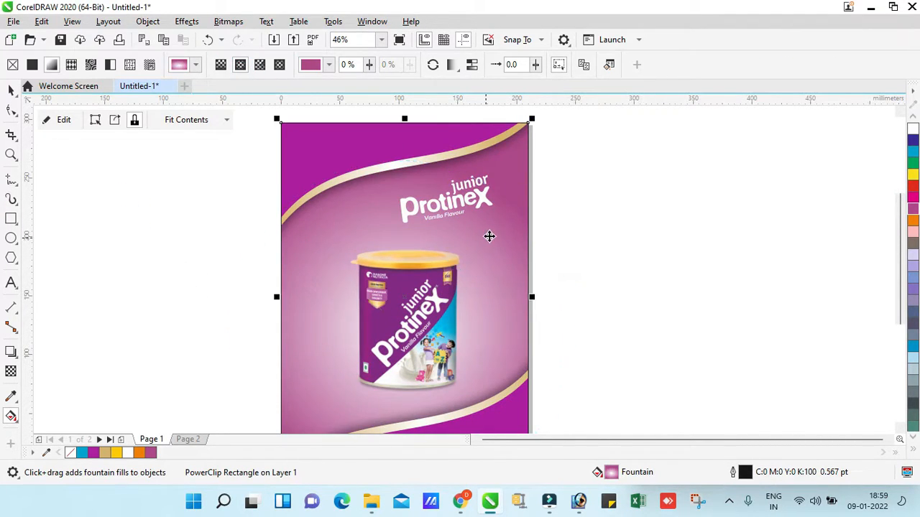
{"action": "key", "text": "F4"}
{"action": "key", "text": "space"}
Enlarge the Protinex junior logo and position it above the tin beneath the gold wave
{"action": "left_click", "coordinate": [589, 237]}
{"action": "key", "text": "F2"}
{"action": "left_click_drag", "start_coordinate": [287, 113], "coordinate": [625, 344]}
{"action": "left_click", "coordinate": [511, 207]}
{"action": "left_click_drag", "start_coordinate": [725, 194], "coordinate": [572, 320]}
{"action": "key", "text": "Delete"}
{"action": "left_click_drag", "start_coordinate": [663, 150], "coordinate": [597, 196]}
{"action": "left_click", "coordinate": [509, 215]}
{"action": "left_click_drag", "start_coordinate": [519, 246], "coordinate": [552, 263]}
{"action": "left_click_drag", "start_coordinate": [515, 210], "coordinate": [502, 212]}
Ungroup the logo and separate the Protinex letters from the junior and Vanilla Flavour lettering
{"action": "left_click", "coordinate": [278, 311]}
{"action": "key", "text": "F2"}
{"action": "left_click_drag", "start_coordinate": [281, 314], "coordinate": [674, 116]}
{"action": "left_click", "coordinate": [539, 271]}
{"action": "left_click", "coordinate": [518, 66]}
{"action": "left_click", "coordinate": [619, 216]}
{"action": "left_click", "coordinate": [564, 255]}
{"action": "left_click", "coordinate": [362, 284], "text": "shift"}
{"action": "key", "text": "F3"}
{"action": "left_click", "coordinate": [914, 451]}
{"action": "left_click", "coordinate": [901, 214]}
{"action": "key", "text": "F2"}
{"action": "left_click_drag", "start_coordinate": [276, 294], "coordinate": [656, 164]}
{"action": "left_click", "coordinate": [449, 225], "text": "shift"}
Duplicate the Protinex letters with a slight offset and fill the copy behind with purple C40 M100 Y0 K0
{"action": "key", "text": "F2"}
{"action": "key", "text": "F2"}
{"action": "key", "text": "F2"}
{"action": "key", "text": "F2"}
{"action": "key", "text": "F2"}
{"action": "left_click_drag", "start_coordinate": [520, 167], "coordinate": [663, 259]}
{"action": "left_click_drag", "start_coordinate": [530, 240], "coordinate": [522, 248]}
{"action": "right_click", "coordinate": [523, 249]}
{"action": "key", "text": "F3"}
{"action": "left_click", "coordinate": [913, 451]}
{"action": "left_click", "coordinate": [864, 241]}
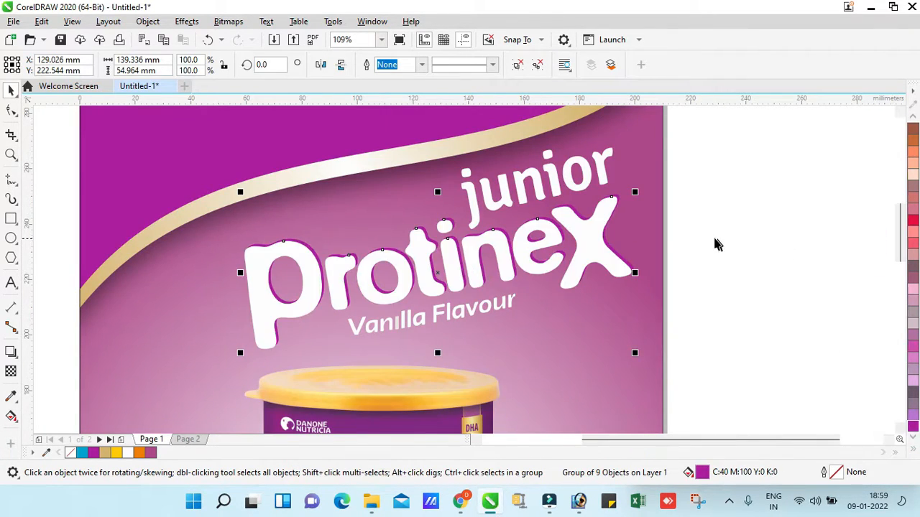
Group the junior and Vanilla Flavour lettering, and group the white Protinex letters with their purple copy
{"action": "key", "text": "F3"}
{"action": "key", "text": "F2"}
{"action": "left_click", "coordinate": [632, 220]}
{"action": "key", "text": "F3"}
{"action": "key", "text": "F2"}
{"action": "left_click_drag", "start_coordinate": [102, 148], "coordinate": [524, 349]}
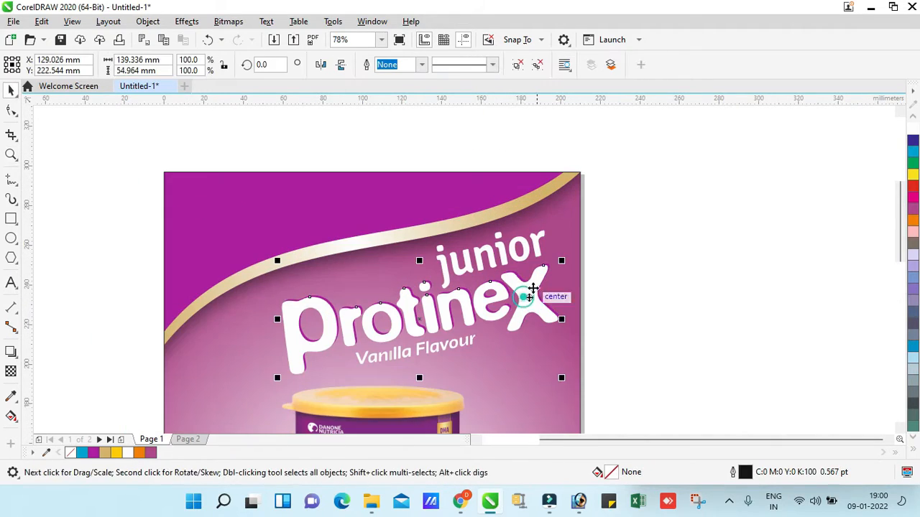
{"action": "key", "text": "Tab"}
{"action": "left_click", "coordinate": [539, 292]}
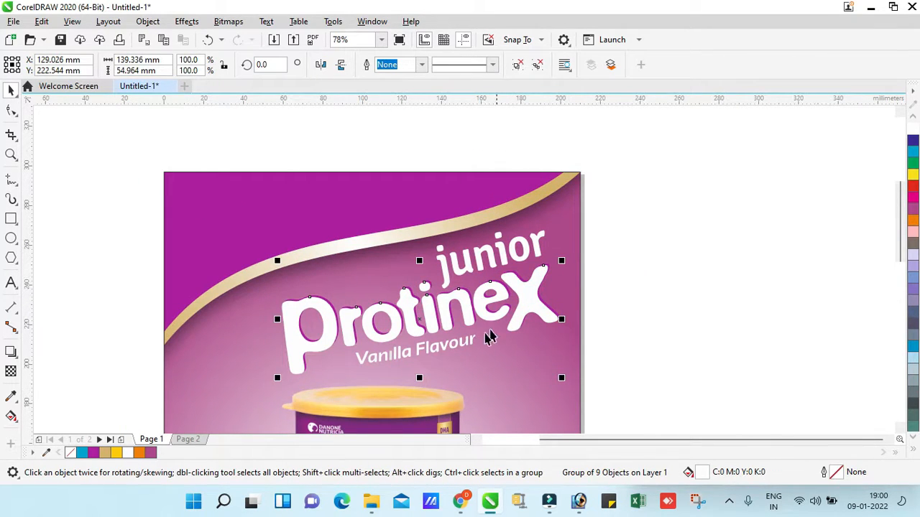
{"action": "left_click_drag", "start_coordinate": [388, 393], "coordinate": [349, 390]}
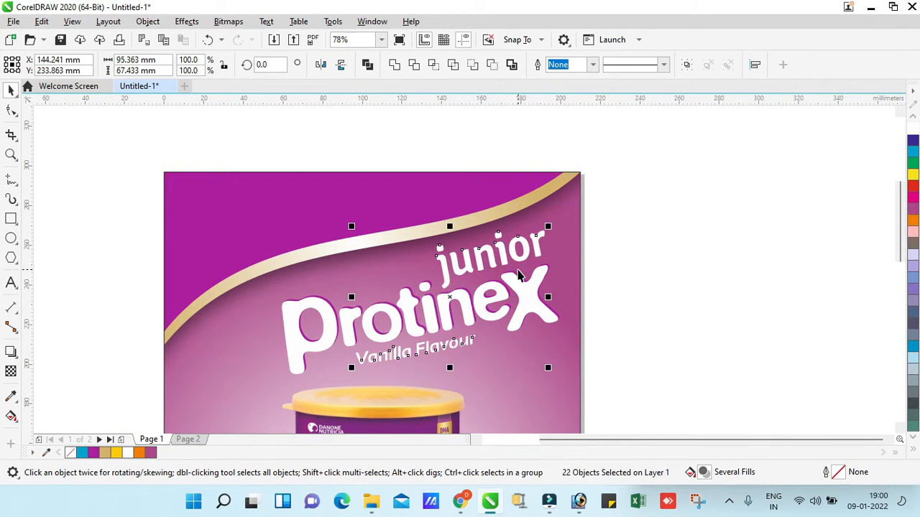
{"action": "key", "text": "ctrl+g"}
{"action": "left_click_drag", "start_coordinate": [424, 302], "coordinate": [519, 300]}
{"action": "key", "text": "ctrl+z"}
{"action": "key", "text": "ctrl+g"}
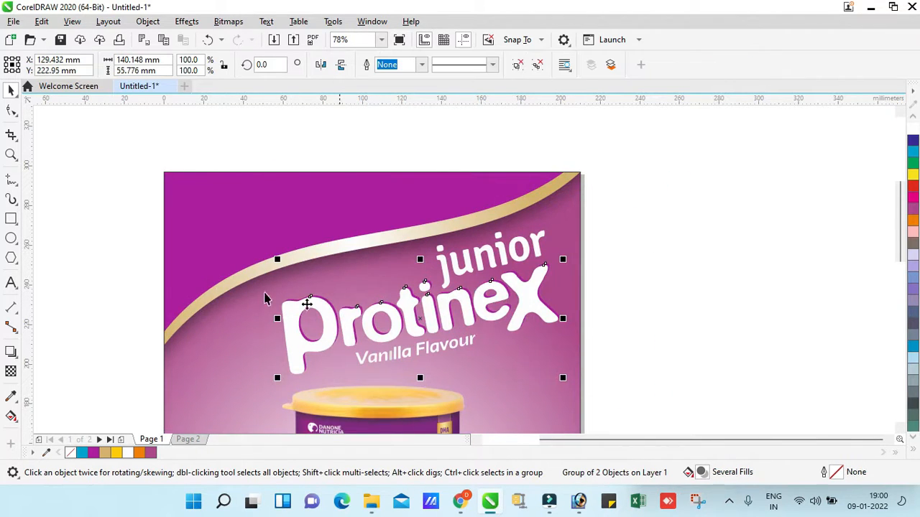
Add a drop shadow to the grouped Protinex lettering
{"action": "left_click", "coordinate": [12, 351]}
{"action": "left_click_drag", "start_coordinate": [412, 307], "coordinate": [421, 334]}
{"action": "left_click_drag", "start_coordinate": [429, 365], "coordinate": [568, 324]}
{"action": "key", "text": "space"}
Enlarge the complete logo so it spans most of the page width above the tin
{"action": "key", "text": "space"}
{"action": "left_click_drag", "start_coordinate": [315, 65], "coordinate": [395, 94]}
{"action": "key", "text": "z"}
{"action": "right_click", "coordinate": [515, 238]}
{"action": "right_click", "coordinate": [515, 237]}
{"action": "key", "text": "space"}
{"action": "left_click", "coordinate": [349, 232]}
{"action": "key", "text": "F4"}
{"action": "key", "text": "z"}
{"action": "left_click_drag", "start_coordinate": [334, 396], "coordinate": [366, 257]}
{"action": "key", "text": "space"}
{"action": "key", "text": "Tab"}
{"action": "key", "text": "Tab"}
{"action": "left_click", "coordinate": [315, 180]}
{"action": "key", "text": "z"}
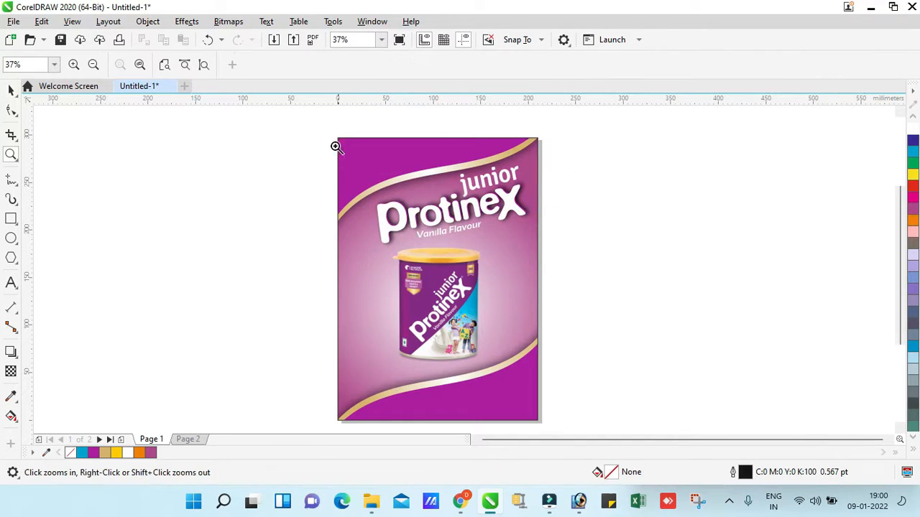
{"action": "left_click_drag", "start_coordinate": [324, 118], "coordinate": [563, 429]}
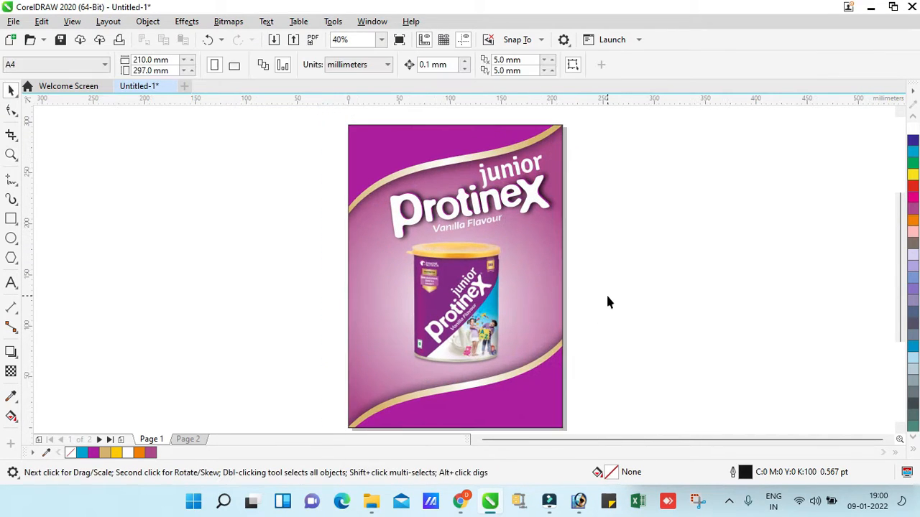
{"action": "key", "text": "z"}
{"action": "key", "text": "space"}
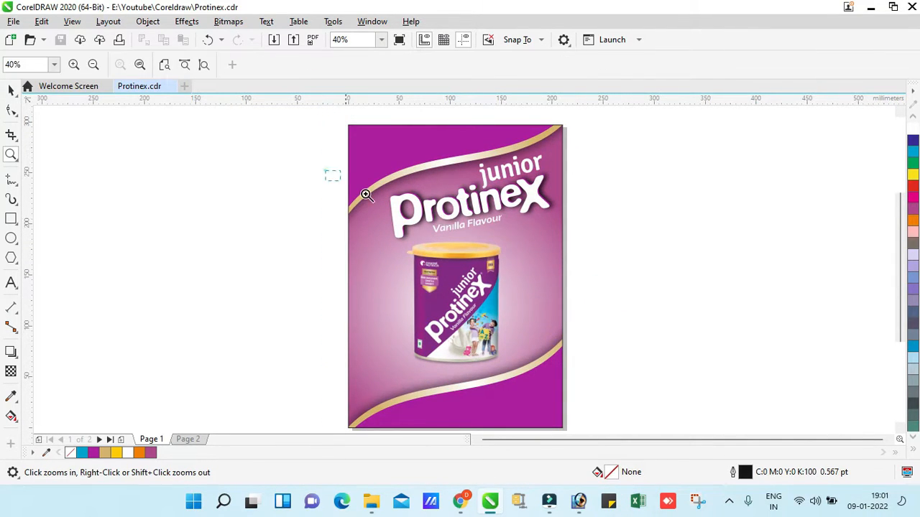
{"action": "left_click_drag", "start_coordinate": [367, 195], "coordinate": [617, 261]}
{"action": "key", "text": "space"}
{"action": "double_click", "coordinate": [503, 288]}
{"action": "key", "text": "space"}
{"action": "double_click", "coordinate": [495, 288]}
{"action": "key", "text": "space"}
{"action": "left_click_drag", "start_coordinate": [790, 237], "coordinate": [320, 374]}
{"action": "left_click", "coordinate": [479, 277]}
{"action": "left_click_drag", "start_coordinate": [240, 389], "coordinate": [238, 391]}
{"action": "left_click", "coordinate": [473, 291]}
{"action": "key", "text": "F4"}
{"action": "left_click", "coordinate": [590, 242]}
{"action": "key", "text": "z"}
{"action": "key", "text": "space"}
Open the page's PowerClip contents, ungroup the wave artwork and apply a fountain fill to the upper purple wave
{"action": "double_click", "coordinate": [402, 148]}
{"action": "key", "text": "ctrl+u"}
{"action": "left_click", "coordinate": [657, 151]}
{"action": "left_click", "coordinate": [440, 145]}
{"action": "key", "text": "g"}
{"action": "key", "text": "space"}
{"action": "key", "text": "space"}
{"action": "left_click_drag", "start_coordinate": [383, 142], "coordinate": [445, 166]}
Set the selected colour node of the upper wave's fountain fill to C40 M100 Y0 K50
{"action": "left_click", "coordinate": [913, 452]}
{"action": "left_click", "coordinate": [898, 208]}
{"action": "left_click", "coordinate": [310, 147]}
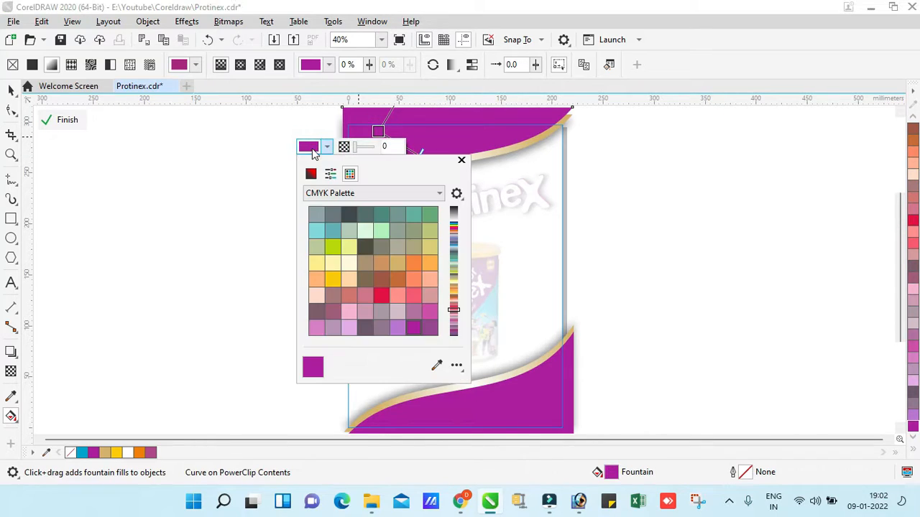
{"action": "left_click", "coordinate": [311, 174]}
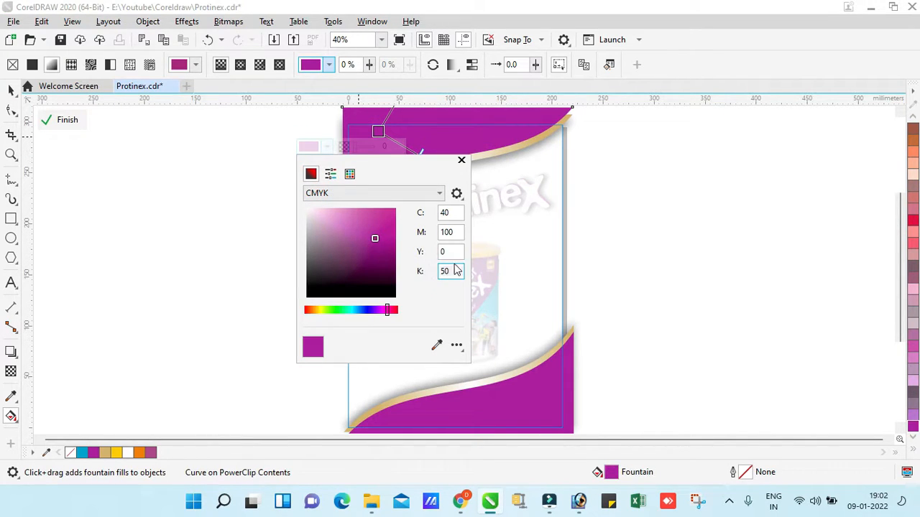
{"action": "left_click", "coordinate": [453, 253]}
{"action": "left_click", "coordinate": [706, 235]}
Group the upper purple wave with its gold stripe and shadow pieces
{"action": "left_click", "coordinate": [11, 90]}
{"action": "left_click", "coordinate": [490, 202]}
{"action": "key", "text": "z"}
{"action": "key", "text": "space"}
{"action": "left_click", "coordinate": [457, 148]}
{"action": "key", "text": "g"}
{"action": "left_click", "coordinate": [458, 179]}
{"action": "key", "text": "space"}
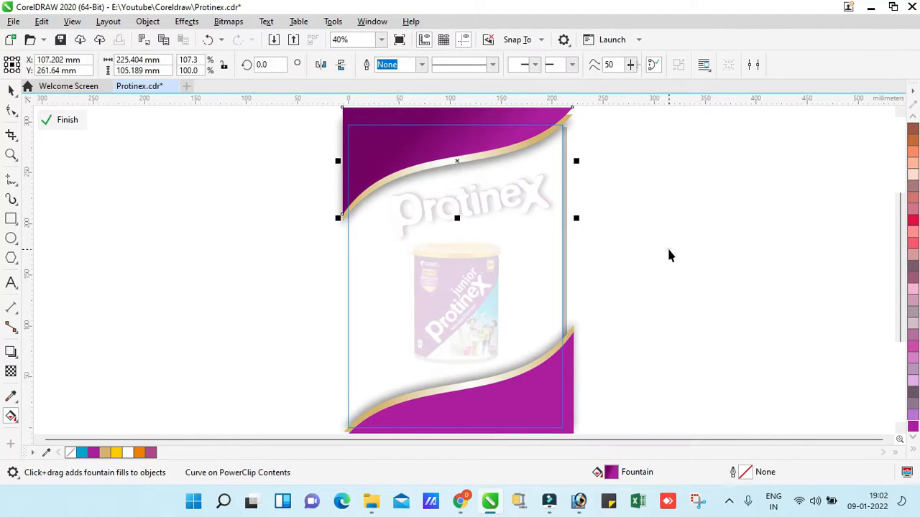
Delete the flat purple wave artwork at the foot of the page
{"action": "left_click", "coordinate": [667, 246]}
{"action": "left_click", "coordinate": [542, 384]}
{"action": "scroll", "coordinate": [558, 369], "scroll_direction": "down", "scroll_amount": 1}
{"action": "key", "text": "Delete"}
Copy the upper wave group to the foot of the page and flip it so it is turned 180 degrees
{"action": "scroll", "coordinate": [492, 247], "scroll_direction": "down", "scroll_amount": 1}
{"action": "key", "text": "z"}
{"action": "key", "text": "space"}
{"action": "left_click_drag", "start_coordinate": [297, 117], "coordinate": [577, 242]}
{"action": "left_click_drag", "start_coordinate": [455, 144], "coordinate": [466, 358]}
{"action": "left_click", "coordinate": [466, 357], "text": "ctrl"}
{"action": "left_click", "coordinate": [471, 357]}
{"action": "left_click", "coordinate": [321, 66]}
Nudge the copied wave group slightly down against the page's lower edge
{"action": "key", "text": "z"}
{"action": "left_click_drag", "start_coordinate": [313, 283], "coordinate": [588, 407]}
{"action": "key", "text": "space"}
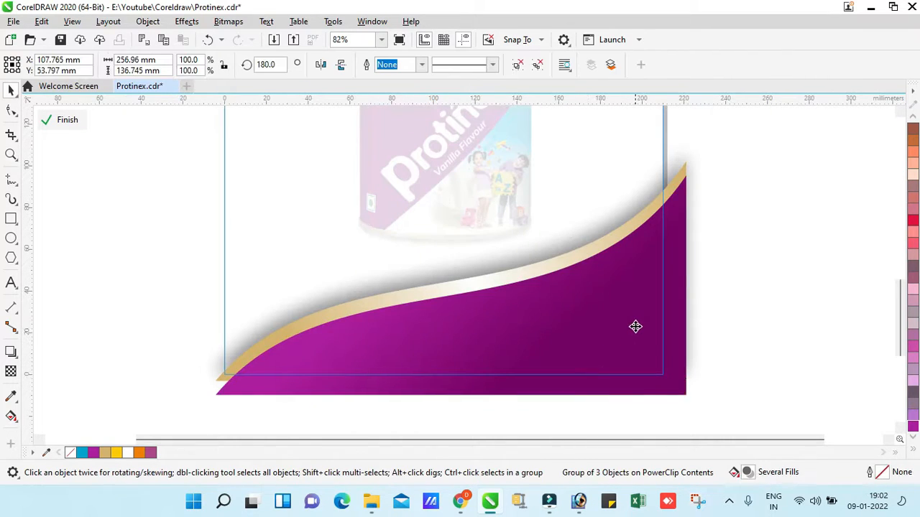
{"action": "key", "text": "Down"}
{"action": "key", "text": "Down"}
{"action": "left_click", "coordinate": [750, 339], "text": "ctrl"}
{"action": "key", "text": "F3"}
Nudge the lower wave group slightly left so that its tip meets the page's lower corner
{"action": "left_click", "coordinate": [637, 302]}
{"action": "key", "text": "z"}
{"action": "left_click_drag", "start_coordinate": [344, 403], "coordinate": [547, 257]}
{"action": "key", "text": "F3"}
{"action": "left_click", "coordinate": [438, 374], "text": "ctrl"}
{"action": "key", "text": "F2"}
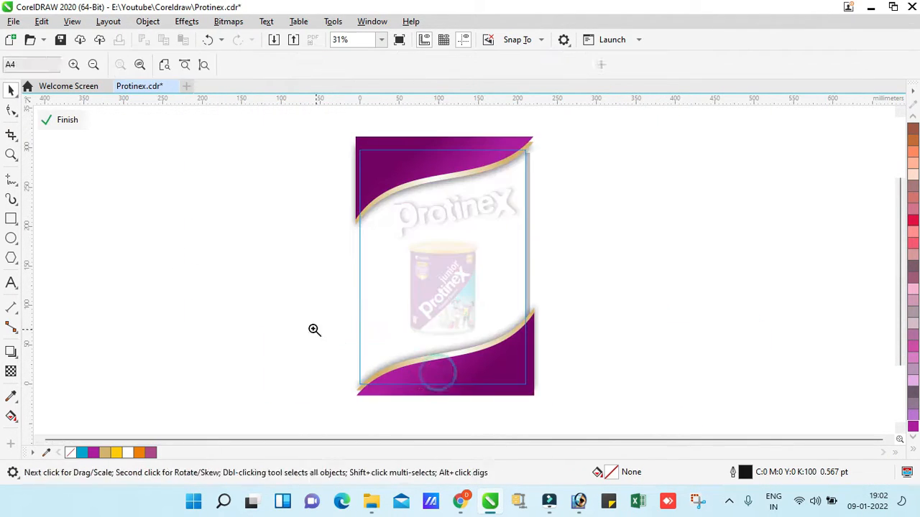
{"action": "left_click_drag", "start_coordinate": [314, 327], "coordinate": [505, 421]}
{"action": "left_click", "coordinate": [423, 288]}
{"action": "key", "text": "Left"}
{"action": "key", "text": "Left"}
Finish editing the PowerClip contents and return to the complete flyer page
{"action": "key", "text": "F3"}
{"action": "left_click", "coordinate": [585, 261], "text": "ctrl"}
{"action": "key", "text": "z"}
{"action": "left_click_drag", "start_coordinate": [340, 386], "coordinate": [575, 140]}
{"action": "left_click", "coordinate": [596, 316]}
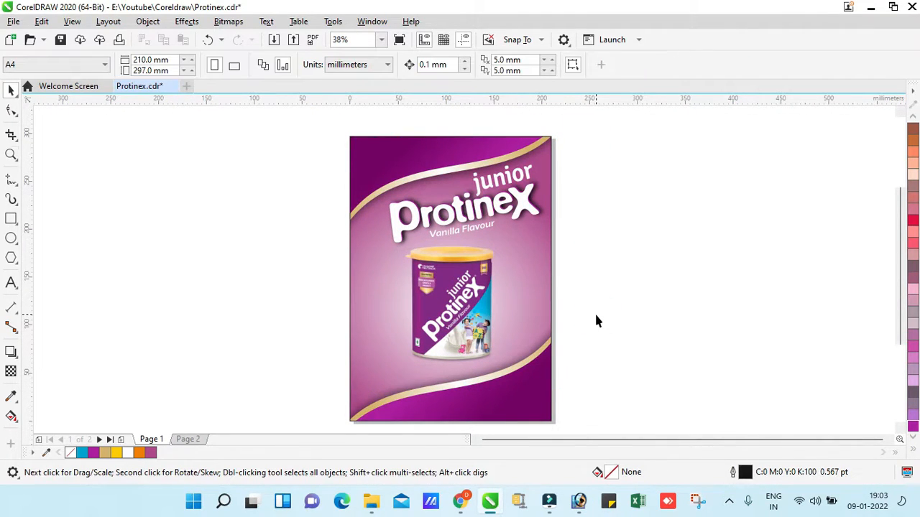
Preview the finished flyer in full screen and return to the drawing
{"action": "scroll", "coordinate": [596, 316], "scroll_direction": "up", "scroll_amount": 1}
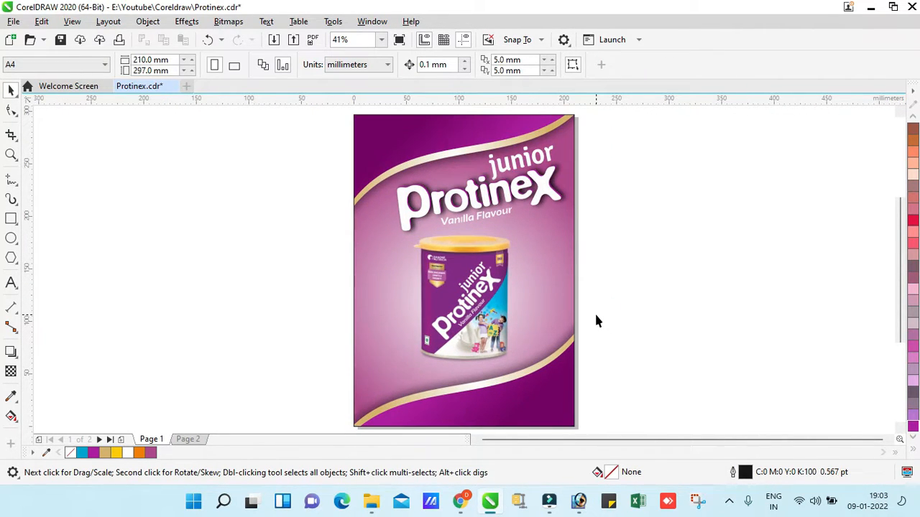
{"action": "left_click", "coordinate": [72, 21]}
{"action": "left_click", "coordinate": [109, 101]}
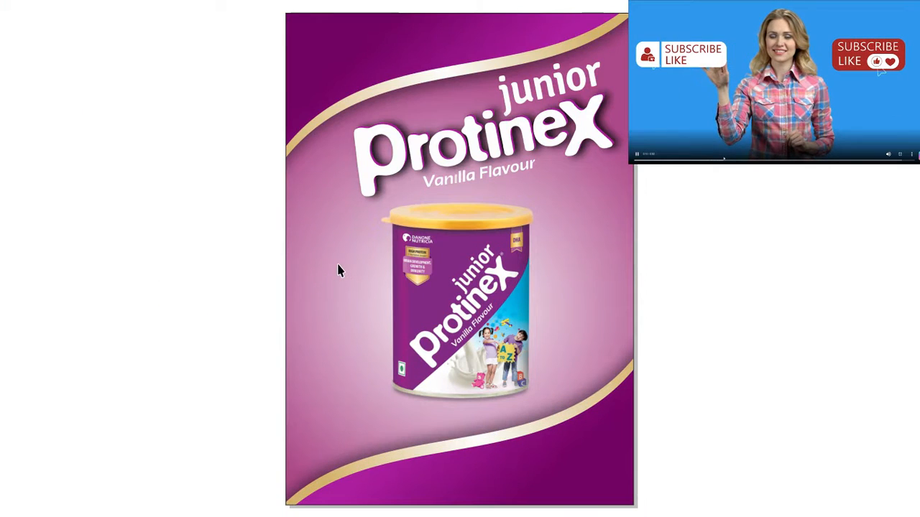
{"action": "key", "text": "Escape"}
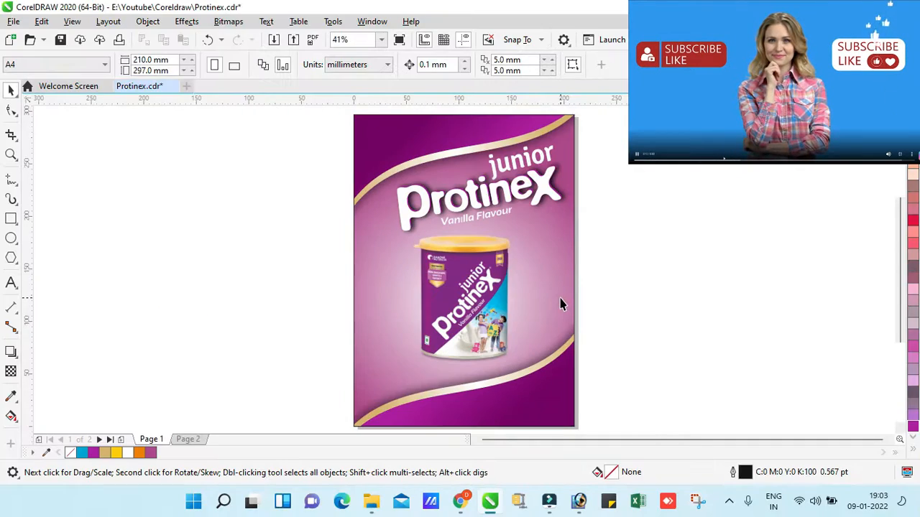